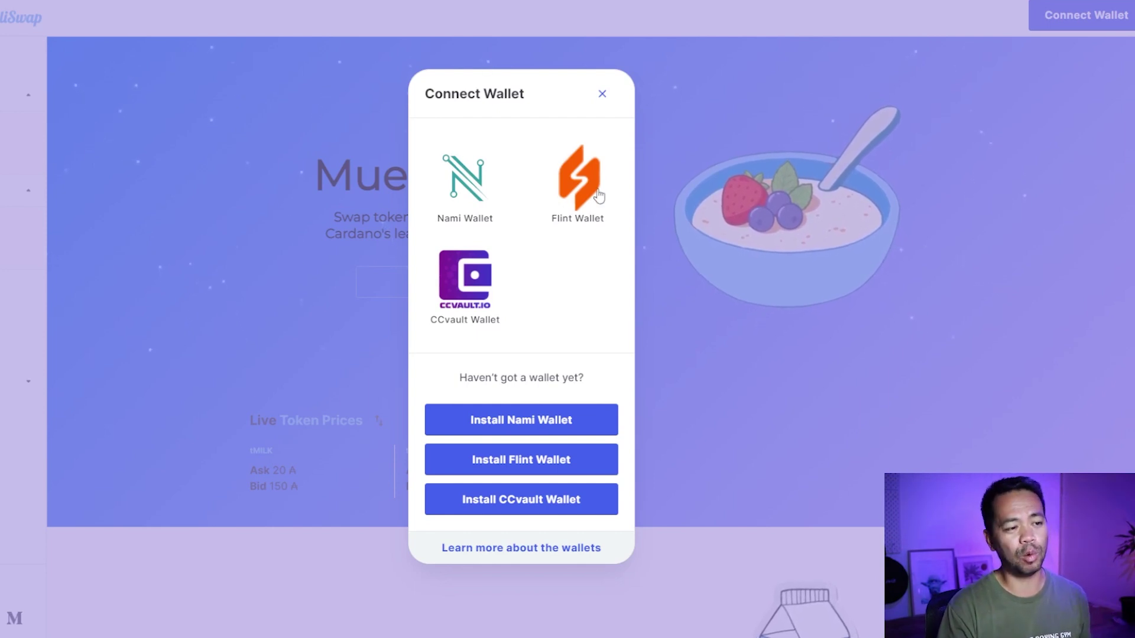
Choose Flint, enter the wallet passcode, and approve connecting it to the MuesliSwap testnet site.
click(580, 188)
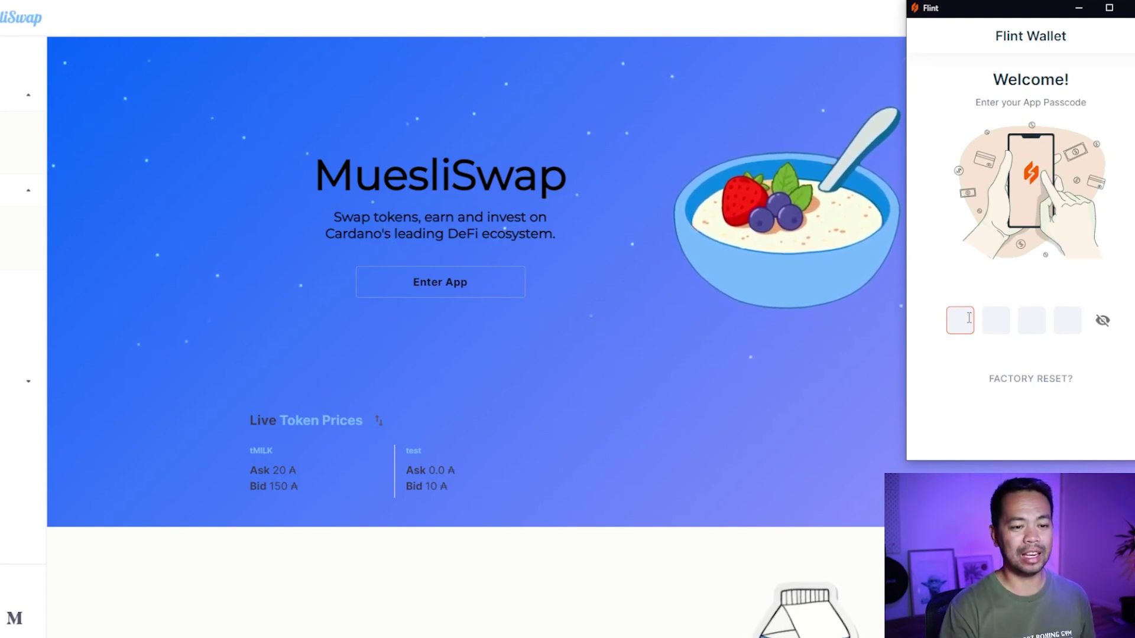
text(1234)
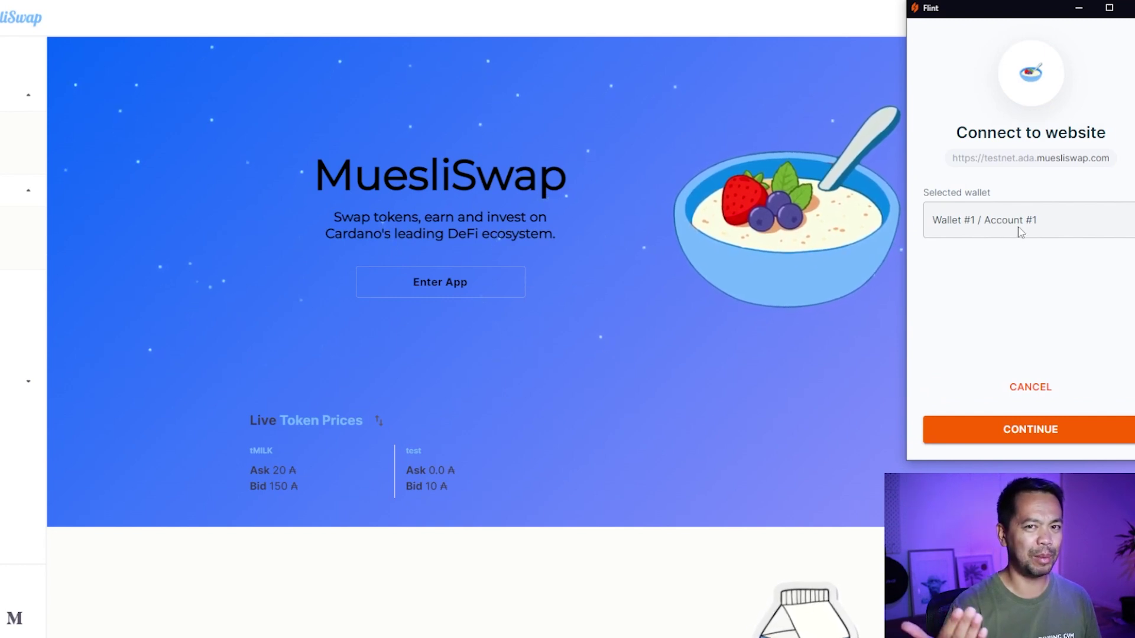
click(1037, 430)
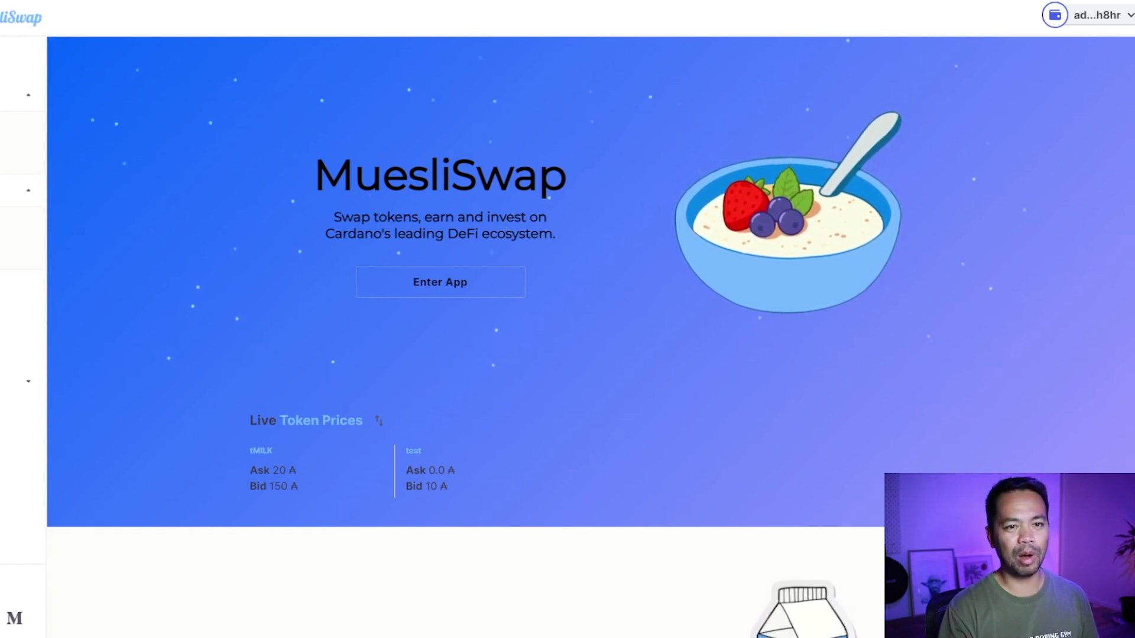
Check the connected wallet's balance, enter the app, and open the tMILK market page.
click(1087, 15)
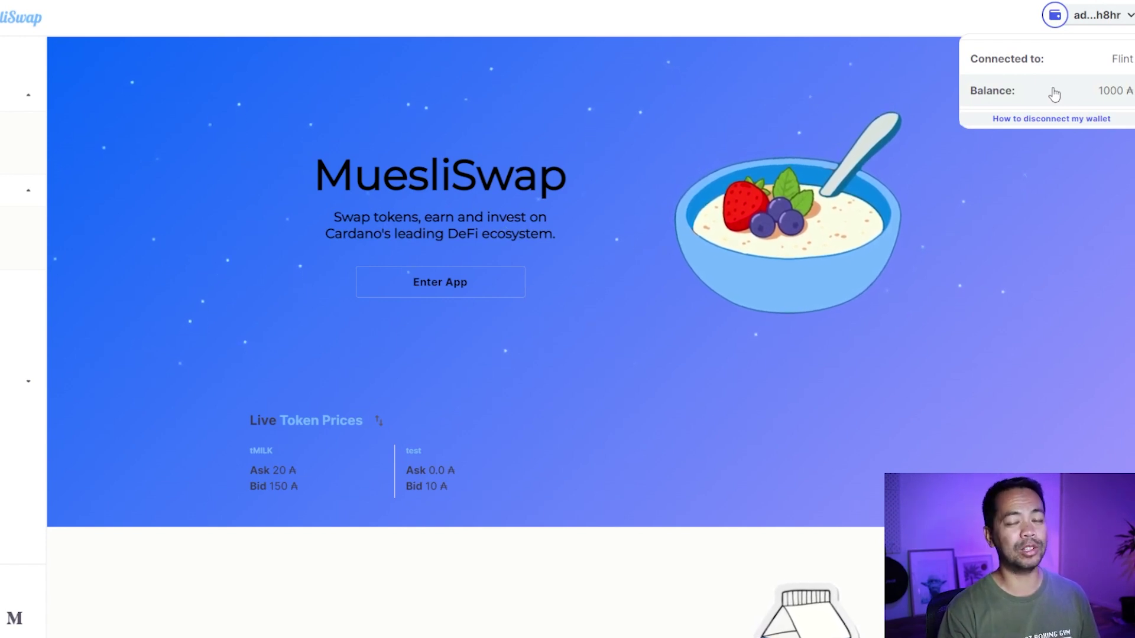
click(1018, 150)
click(451, 282)
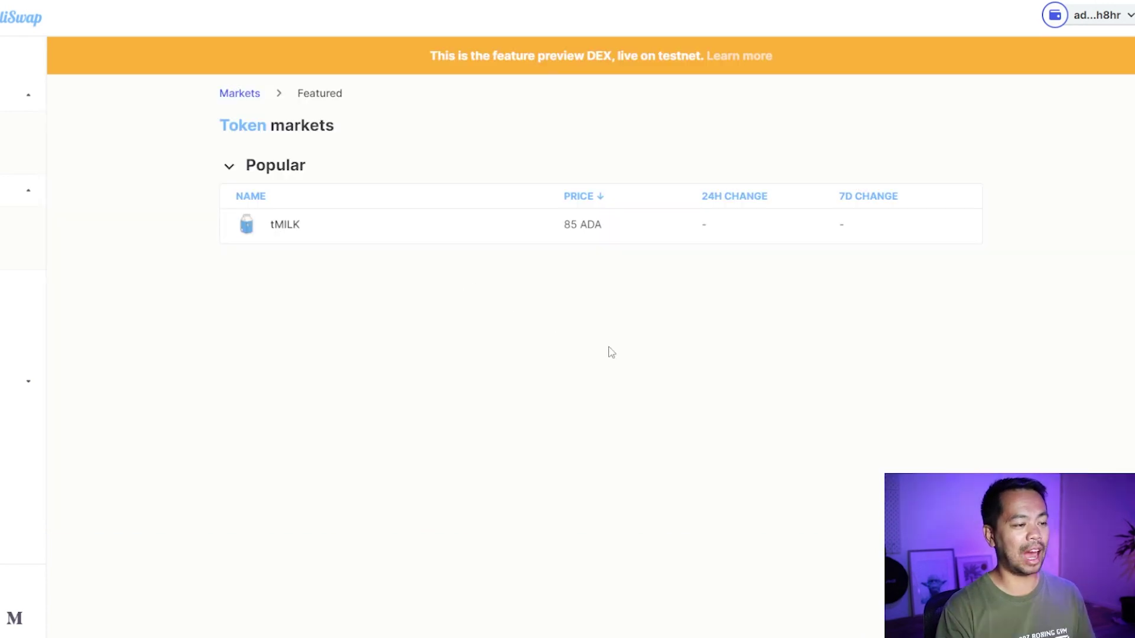
click(280, 232)
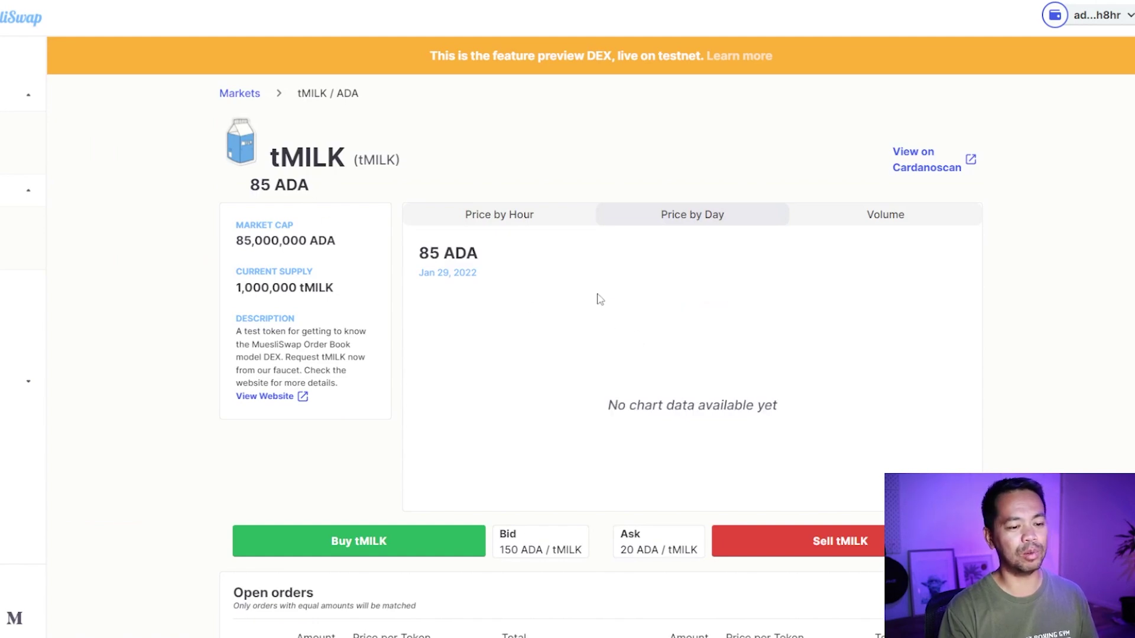
scroll(736, 336, down, 5)
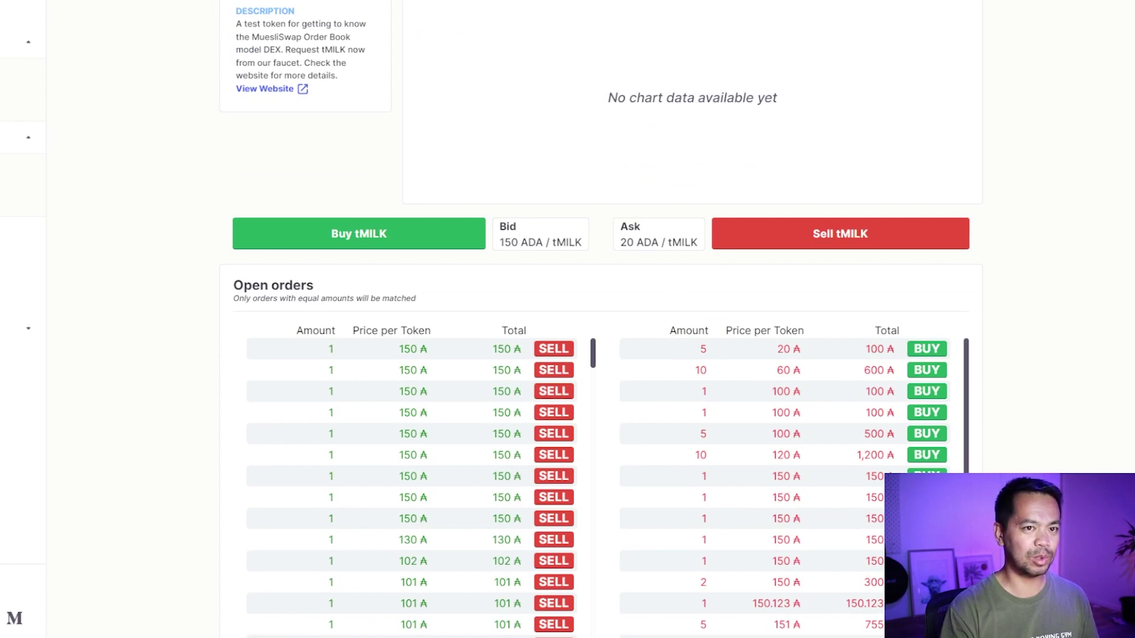
Check wallet holdings, scroll to the open orders, and start buying the 5 tMILK ask at 20 ADA.
click(1010, 4)
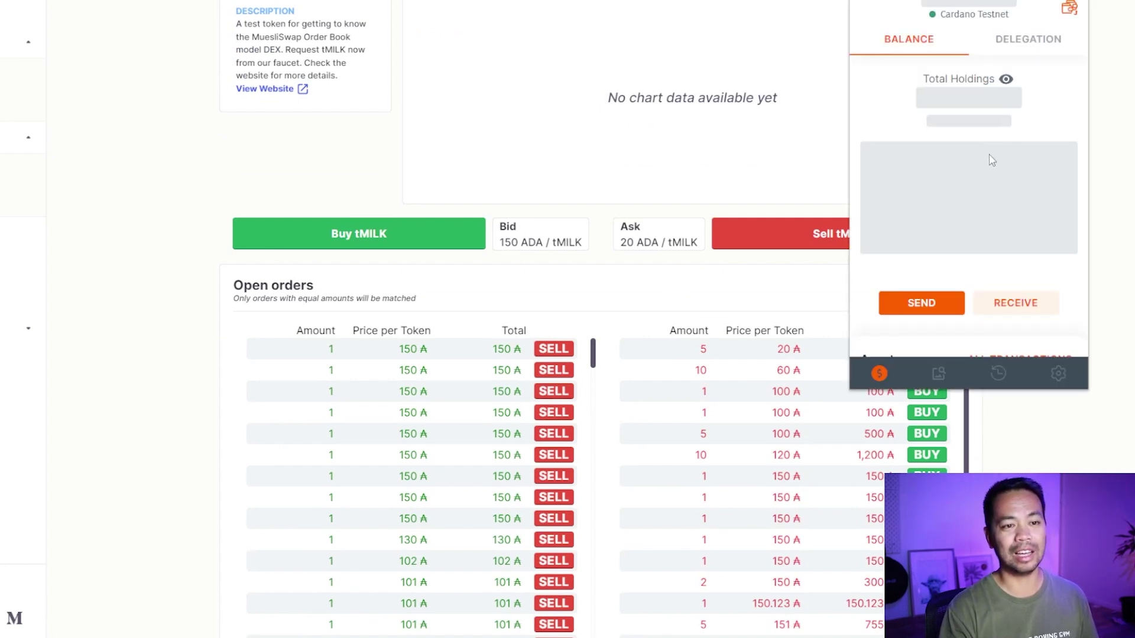
scroll(991, 239, down, 3)
scroll(987, 235, down, 3)
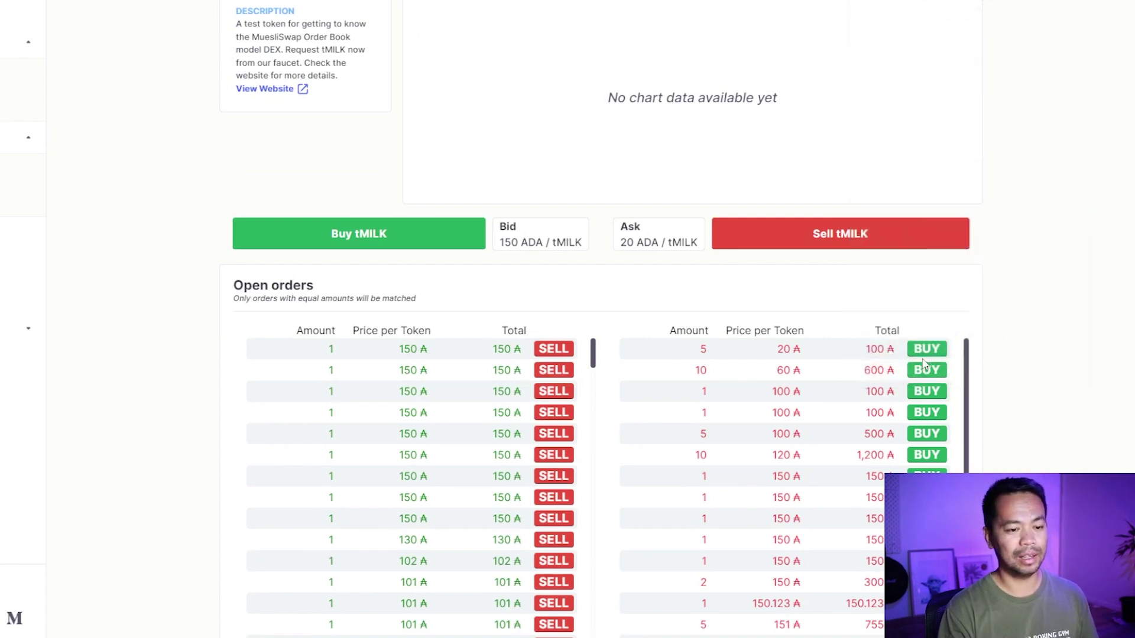
click(926, 349)
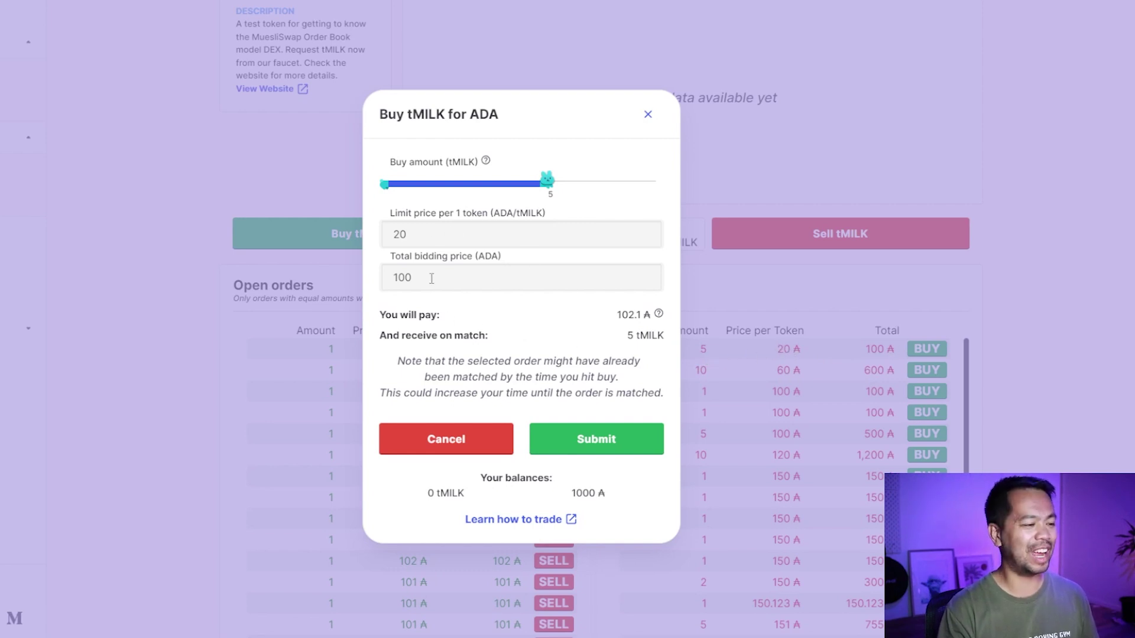
Submit and place the 5 tMILK buy order, sign it in Flint with the wallet password, and acknowledge confirmation.
click(607, 448)
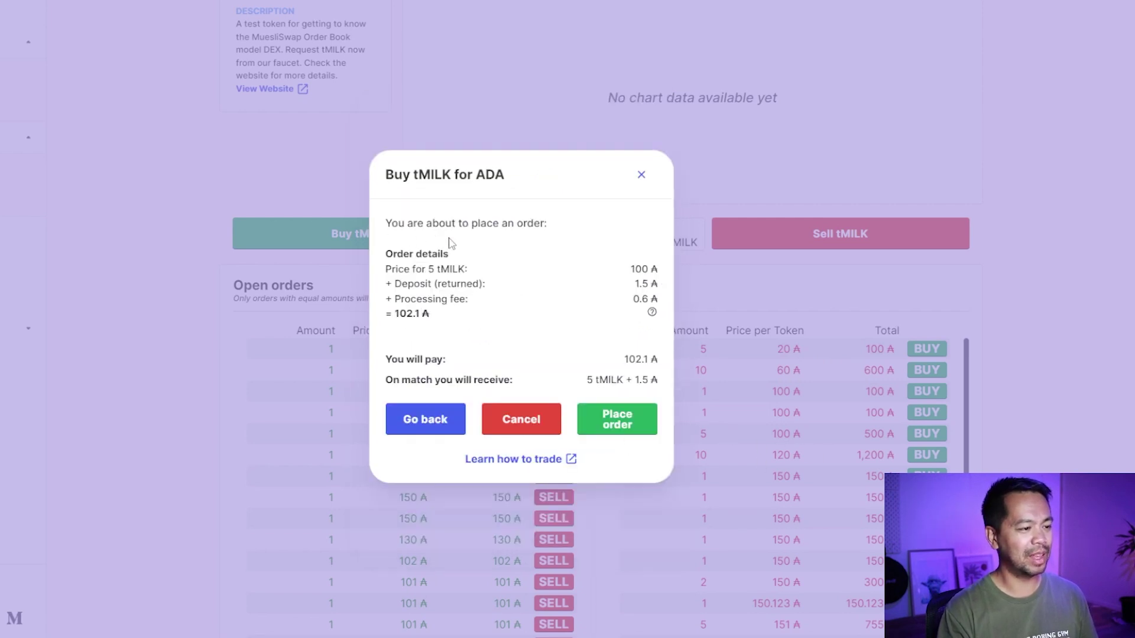
click(614, 420)
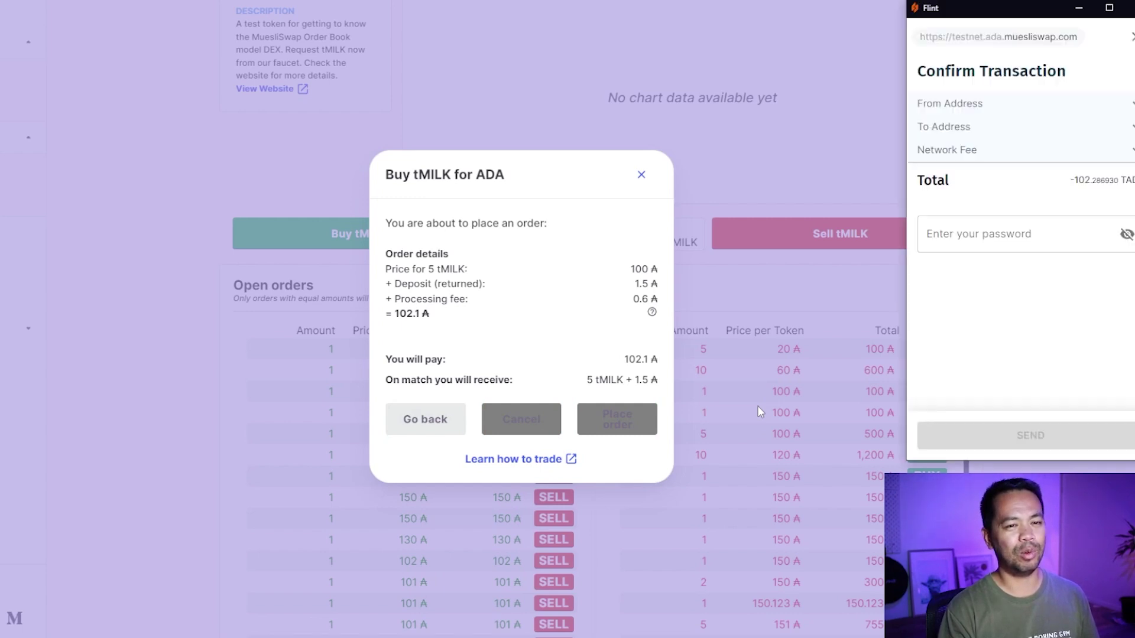
click(1005, 234)
click(1031, 436)
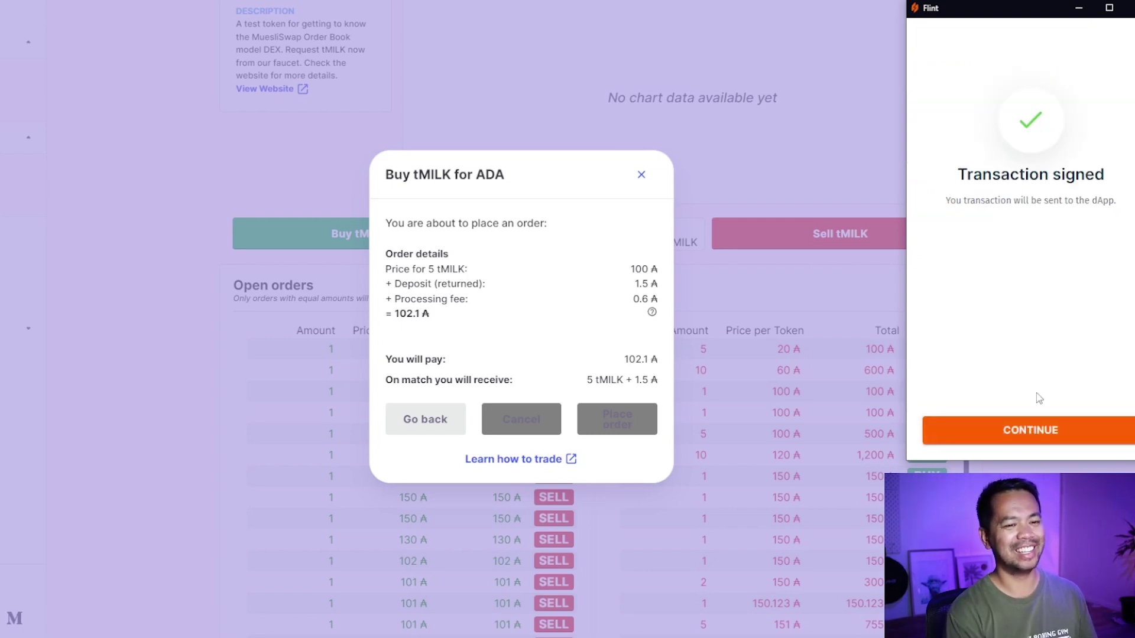
click(1033, 436)
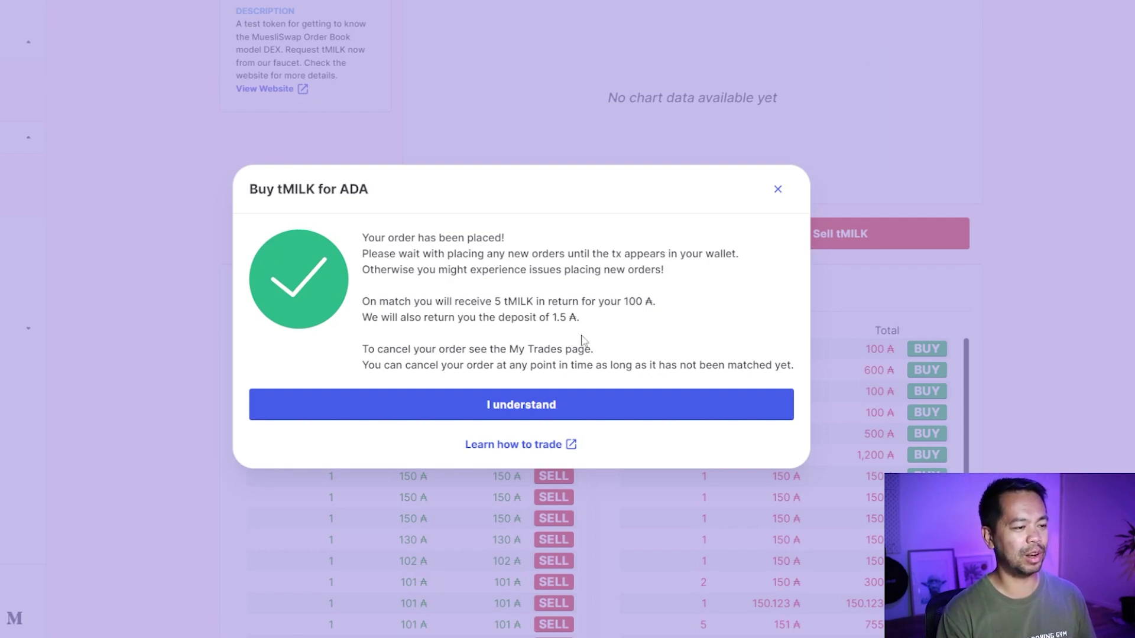
click(558, 406)
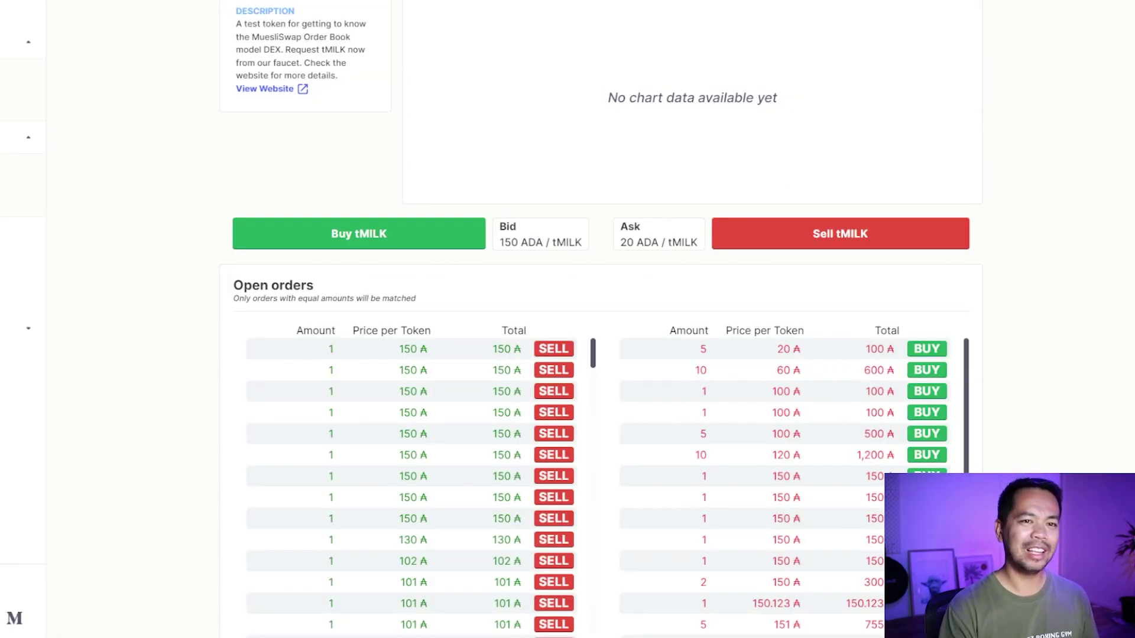
click(1057, 0)
Verify the 102.28693 TADA payment in Flint's transaction history, close the wallet, and reload the market page.
click(996, 371)
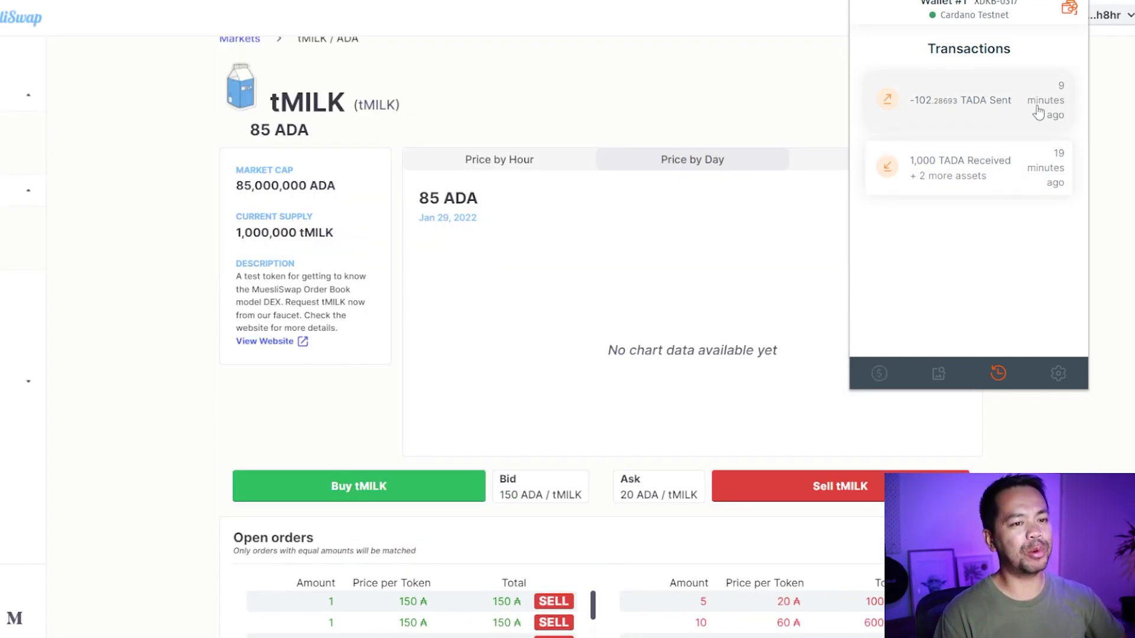
click(879, 373)
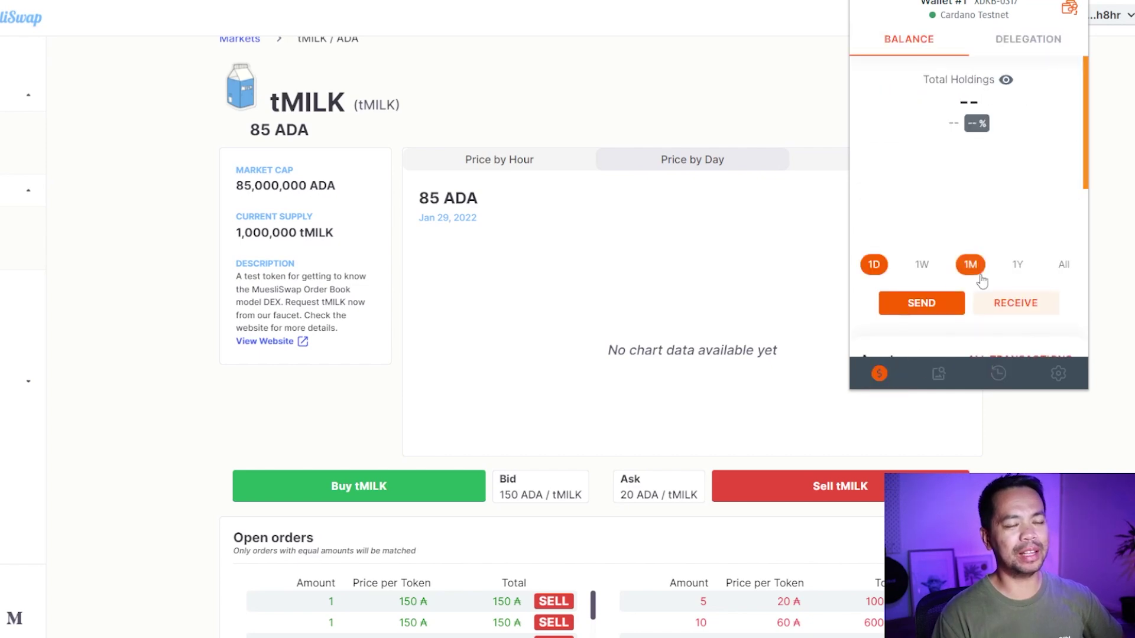
click(1044, 437)
scroll(1044, 437, down, 4)
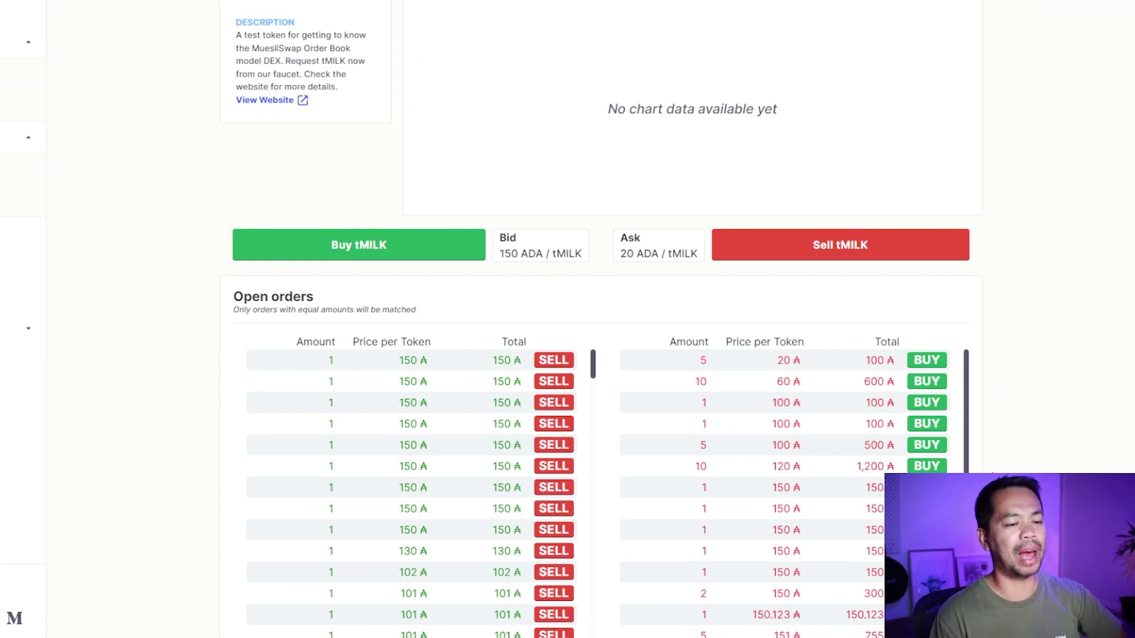
scroll(1017, 440, up, 4)
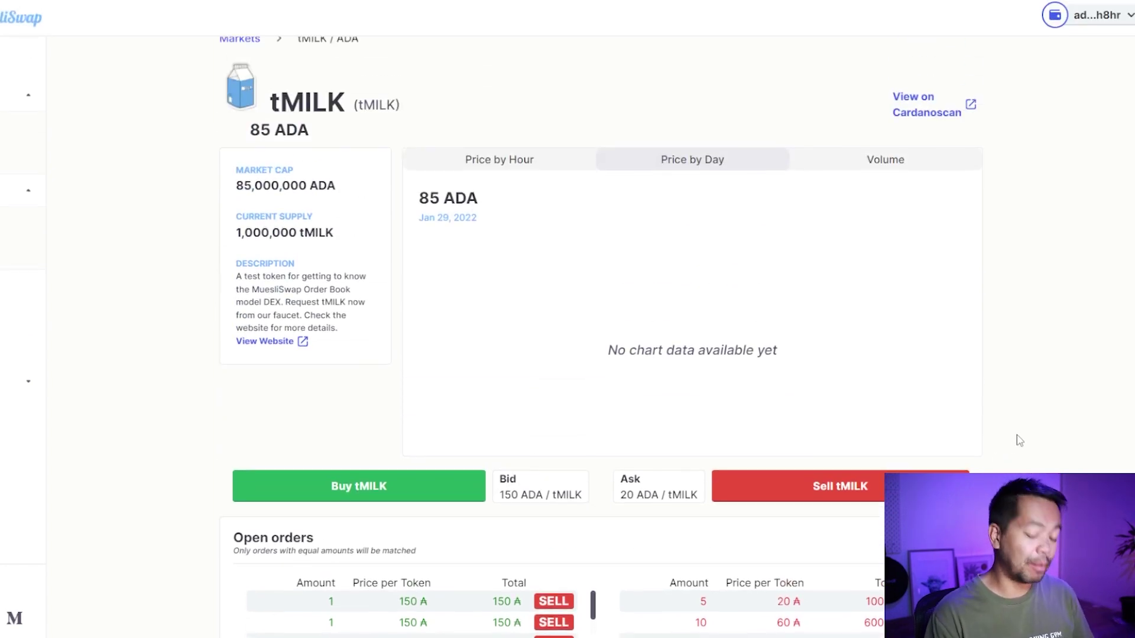
key(ctrl+r)
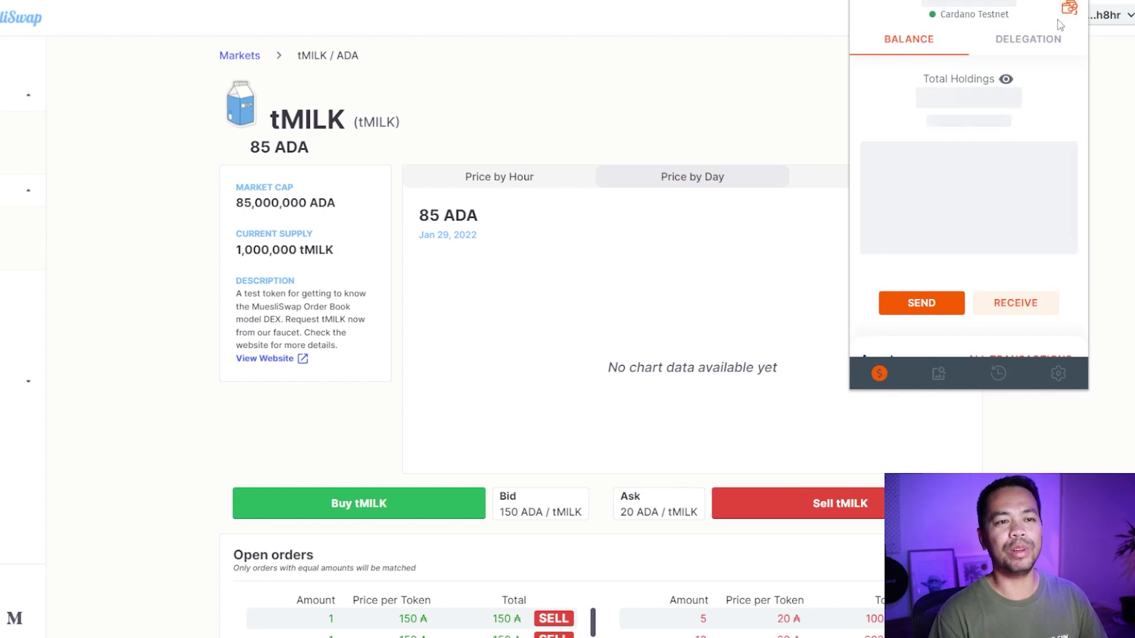
Review the display settings' language list and keep $ USD as the unit of account.
click(1059, 375)
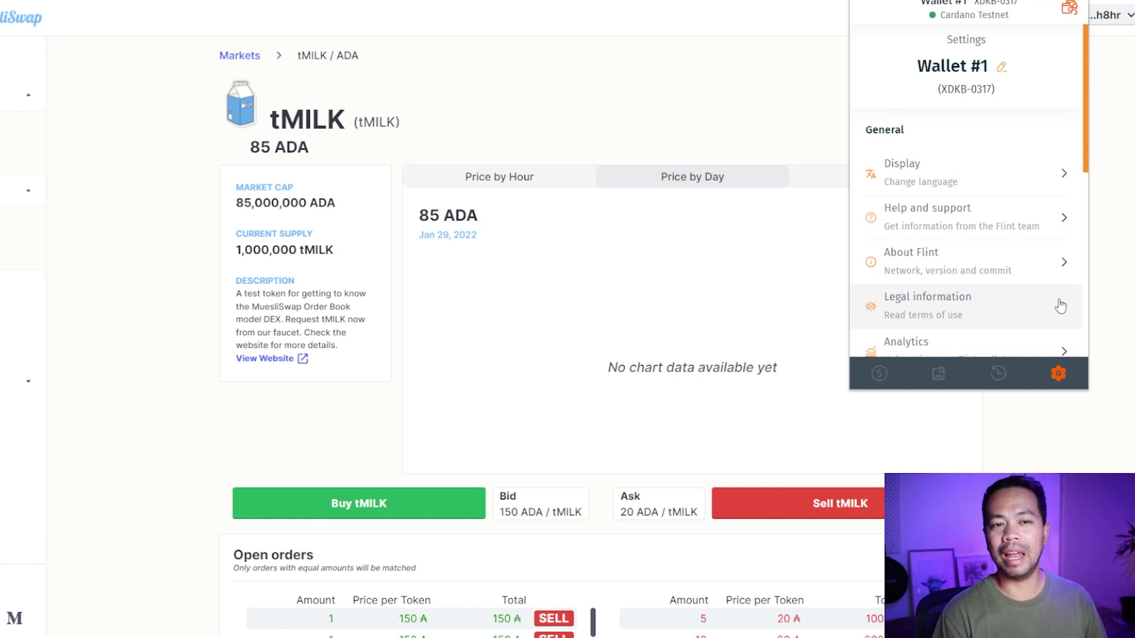
click(1029, 183)
click(957, 100)
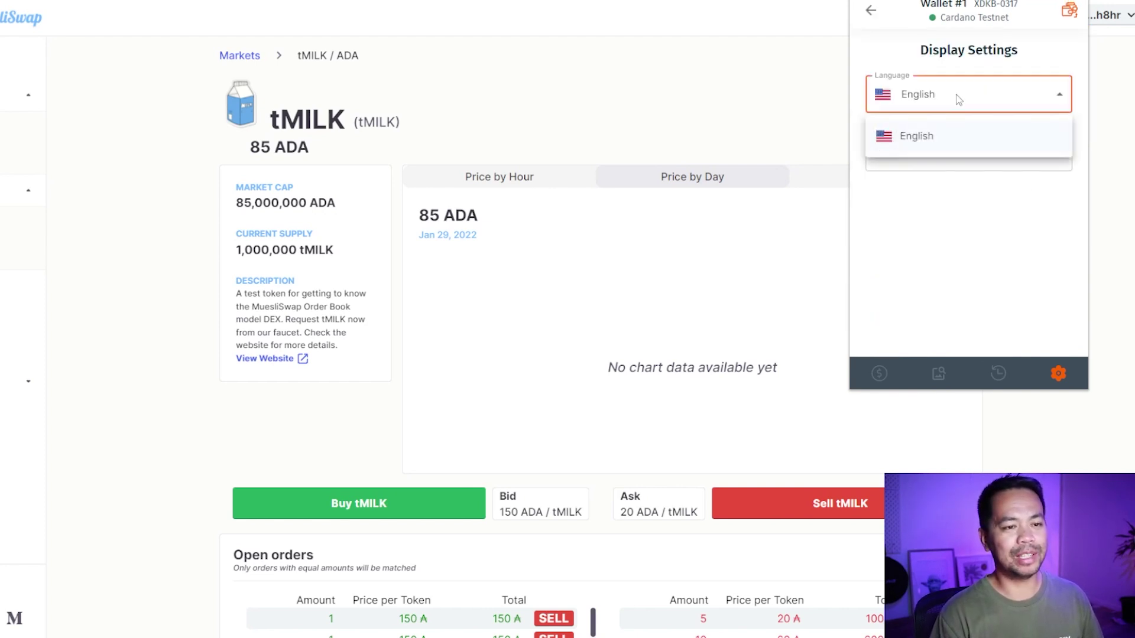
click(1010, 190)
click(955, 160)
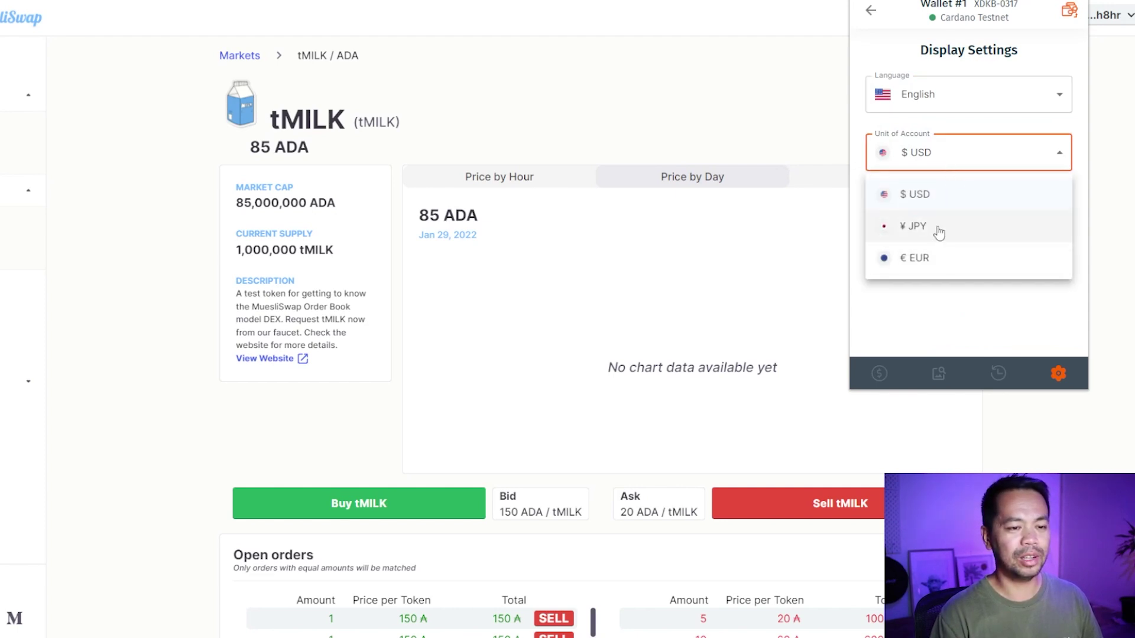
click(950, 299)
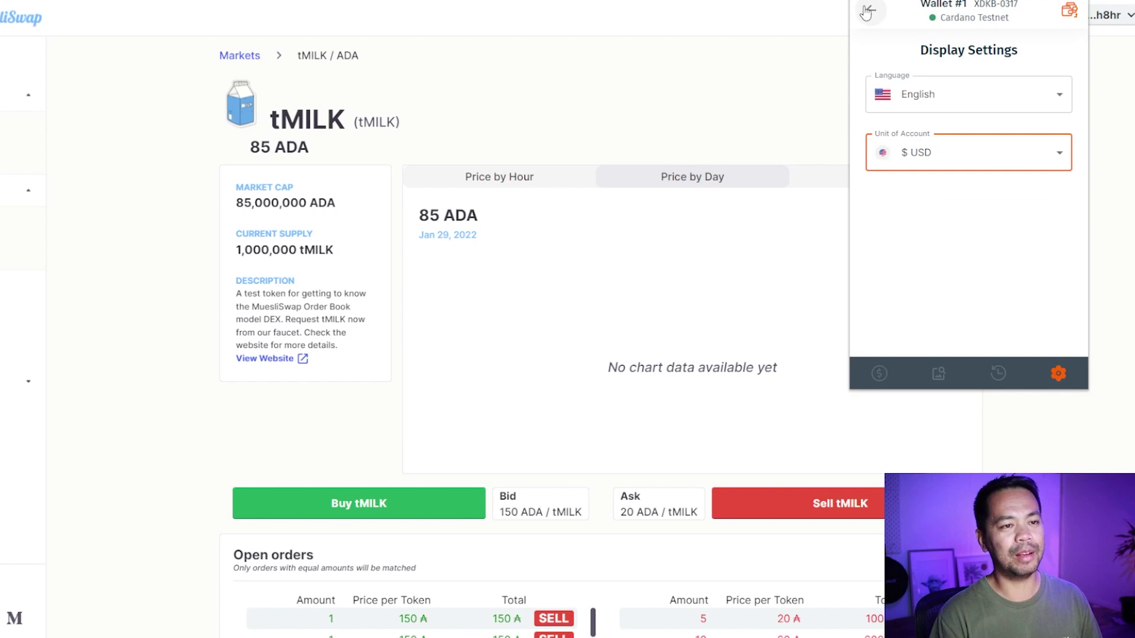
click(867, 12)
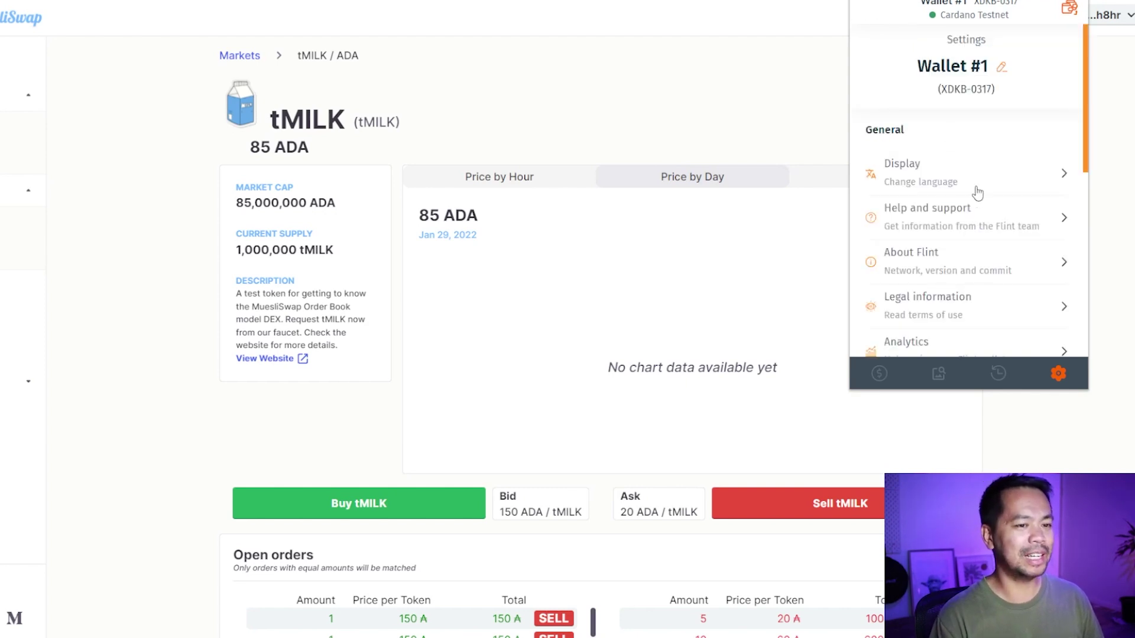
View the Help and support page and the About page with Flint's build, version and commit.
click(1014, 223)
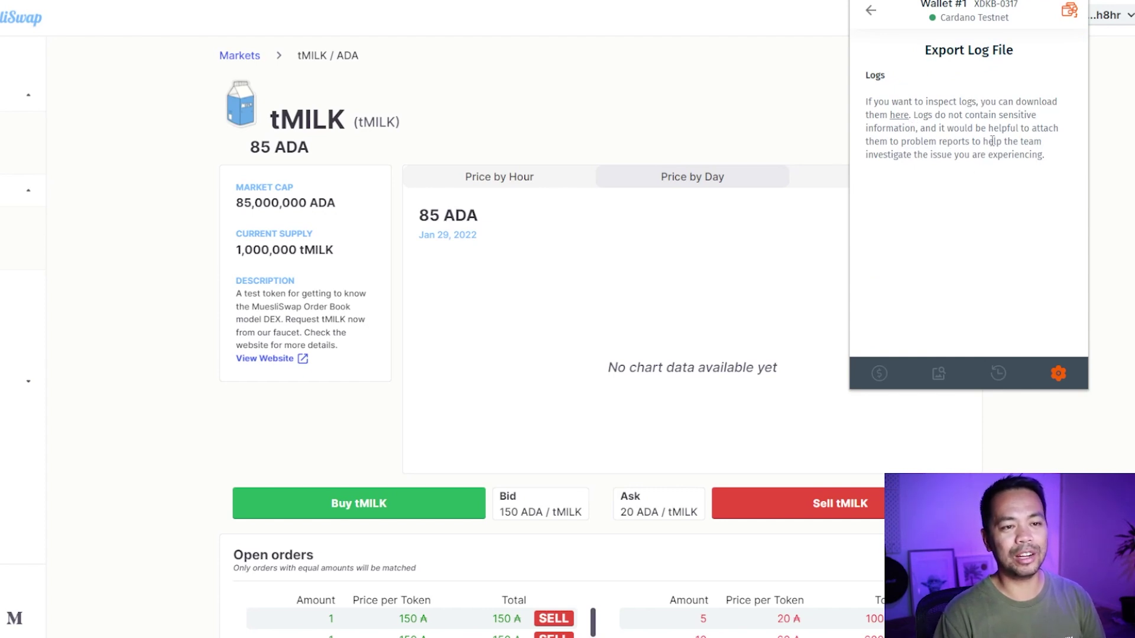
click(870, 11)
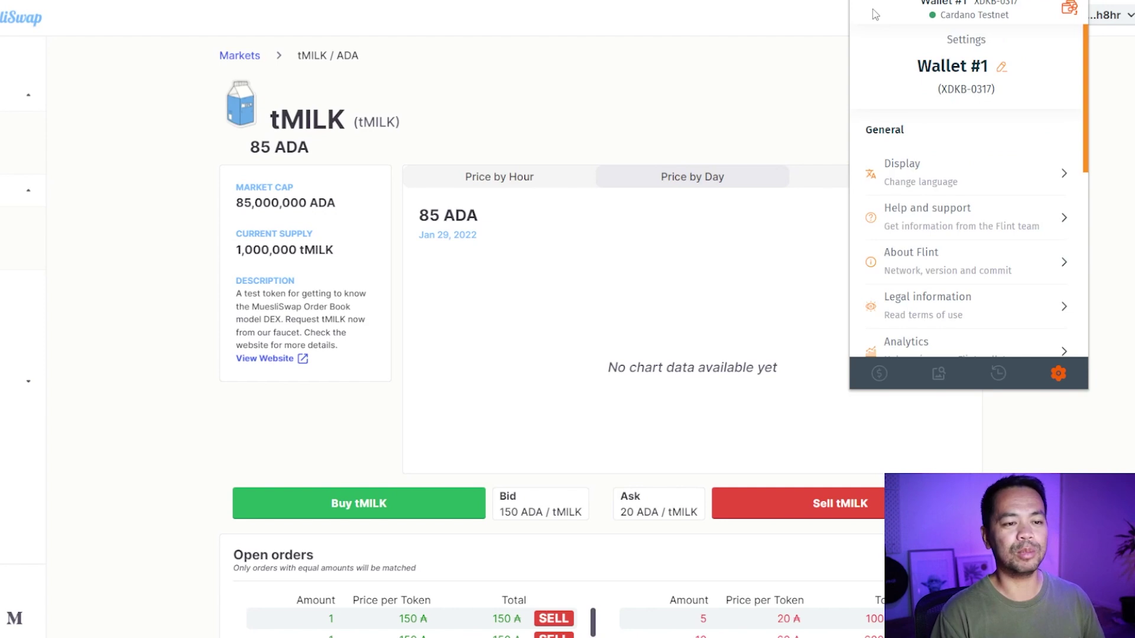
scroll(998, 234, down, 2)
click(997, 144)
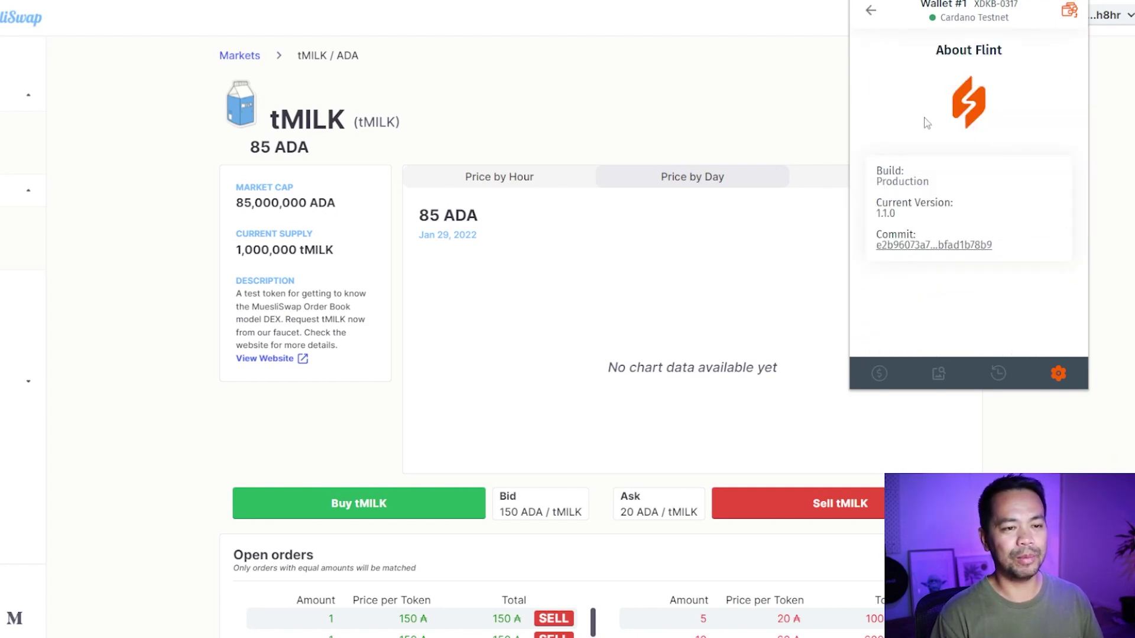
click(869, 13)
Read the legal terms of service and the analytics data-sharing details.
scroll(962, 155, down, 2)
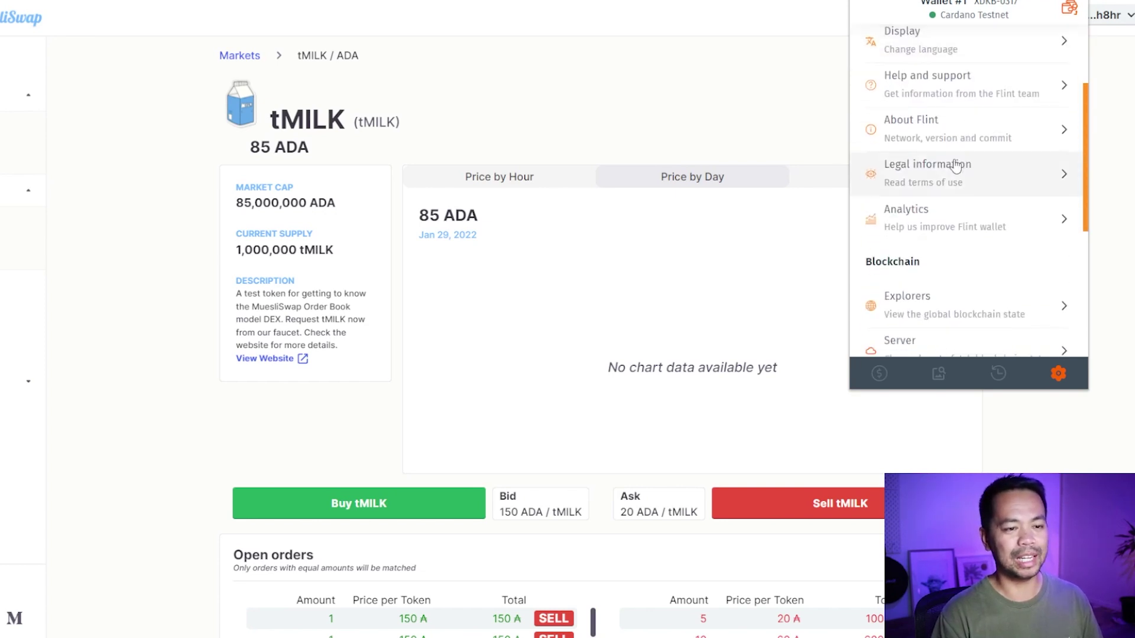
click(1004, 176)
scroll(999, 177, down, 10)
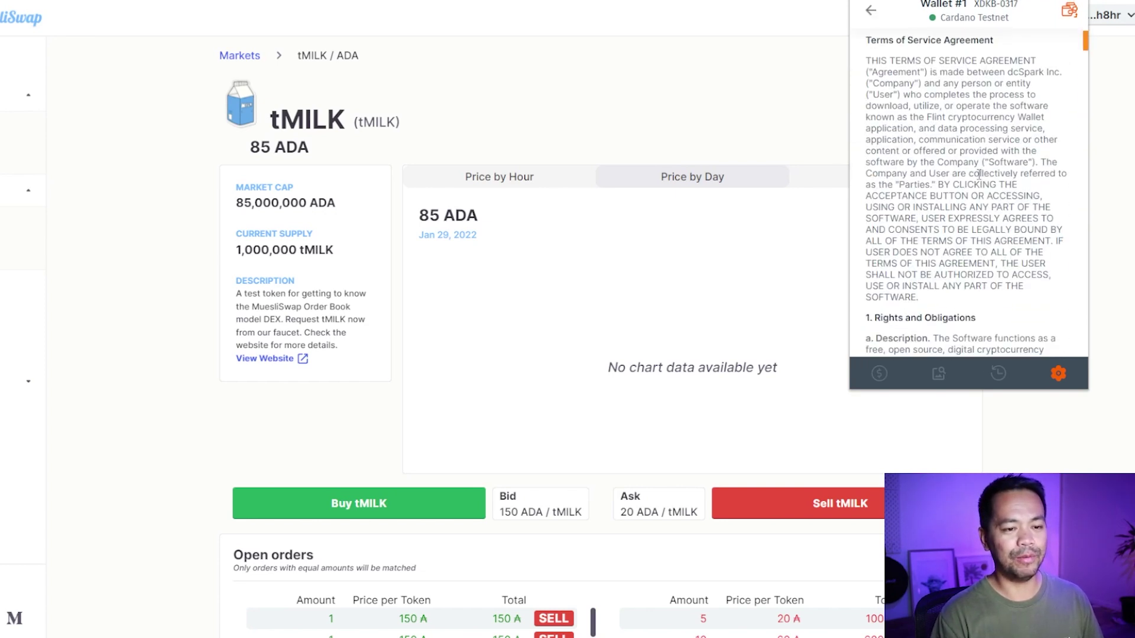
scroll(994, 180, down, 10)
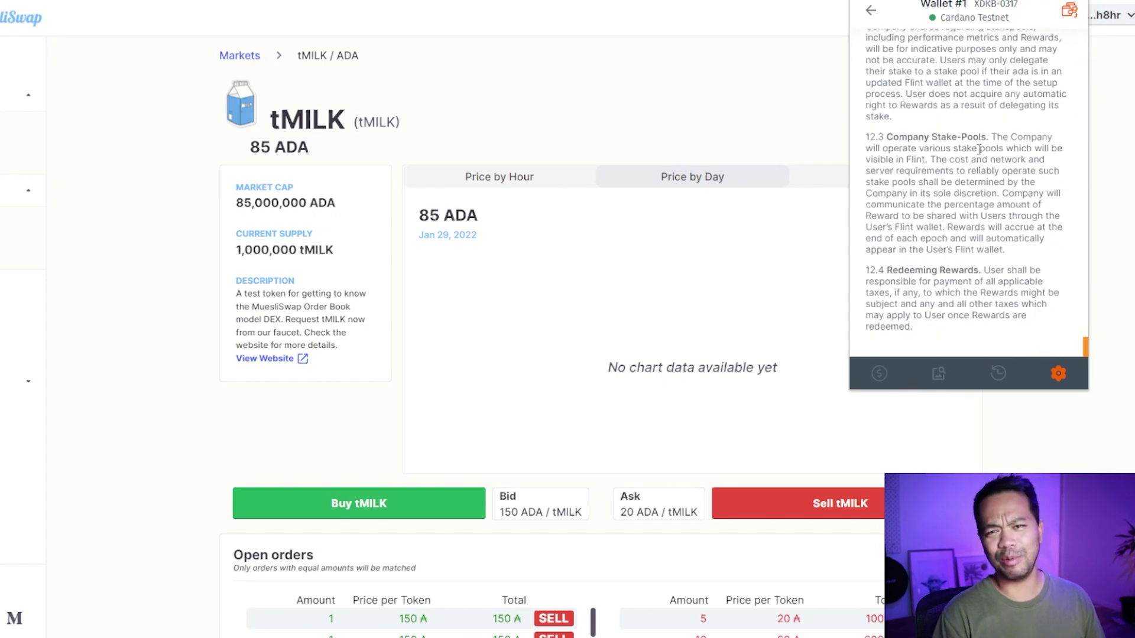
click(870, 10)
scroll(963, 222, down, 2)
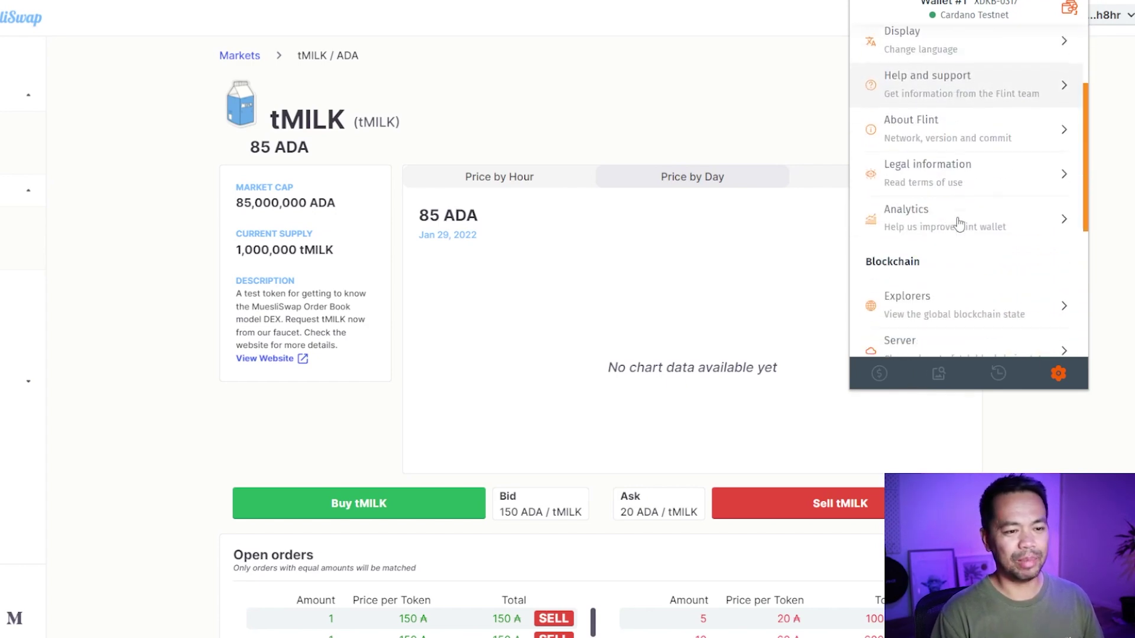
click(979, 223)
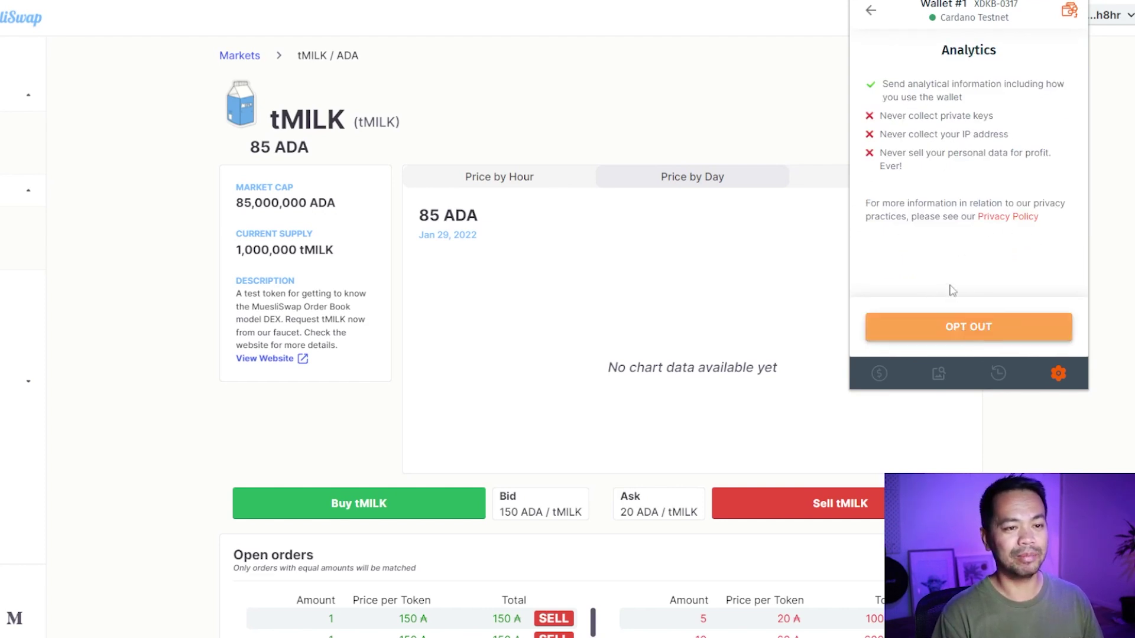
click(871, 10)
Keep CardanoExplorer for transaction and address explorers and set CardanoScan as the stake pool explorer.
scroll(969, 154, down, 5)
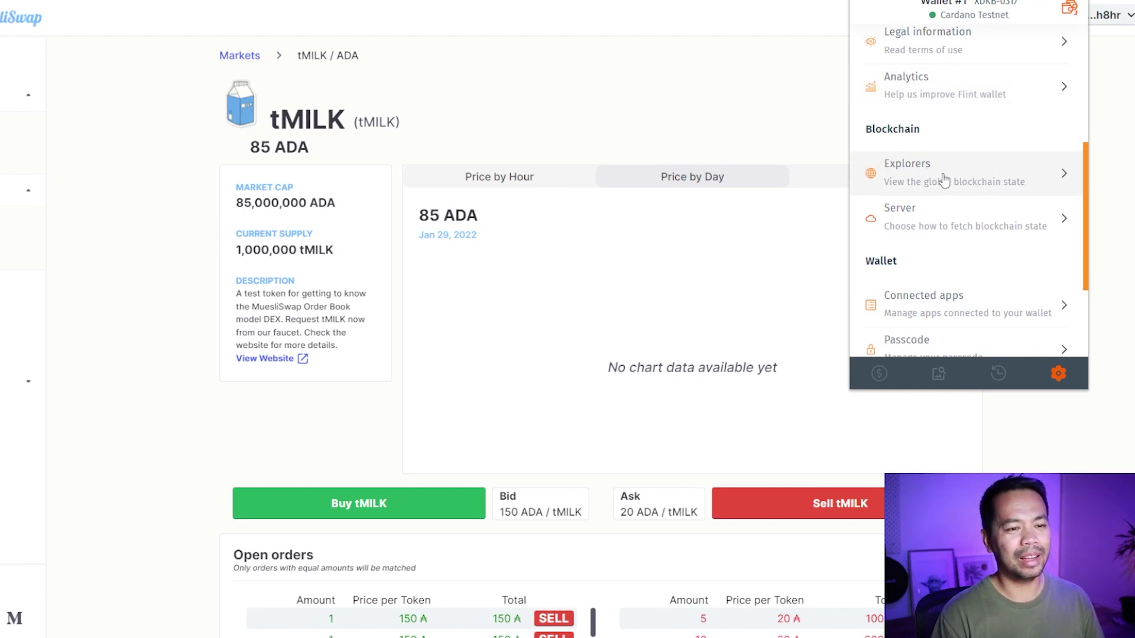
click(1027, 187)
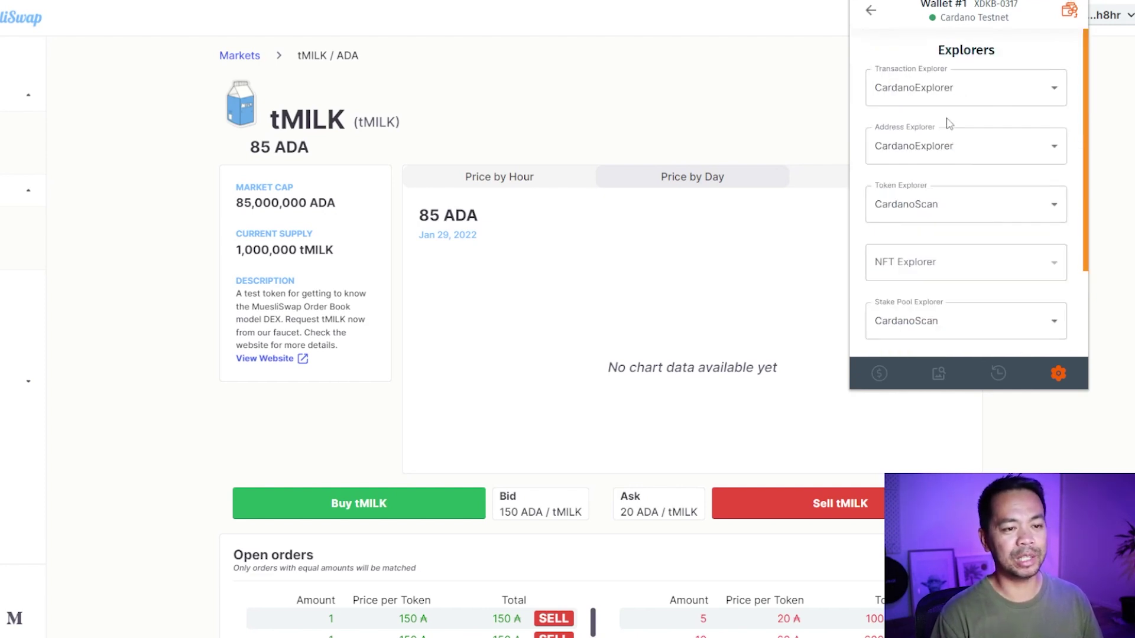
click(946, 96)
click(963, 163)
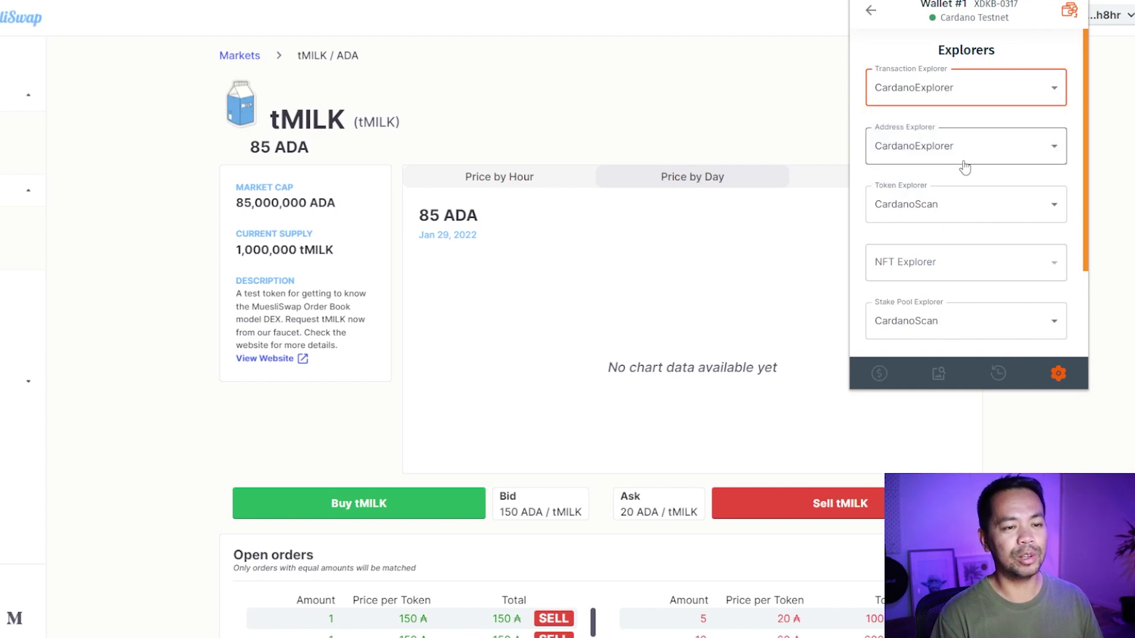
click(965, 159)
click(953, 218)
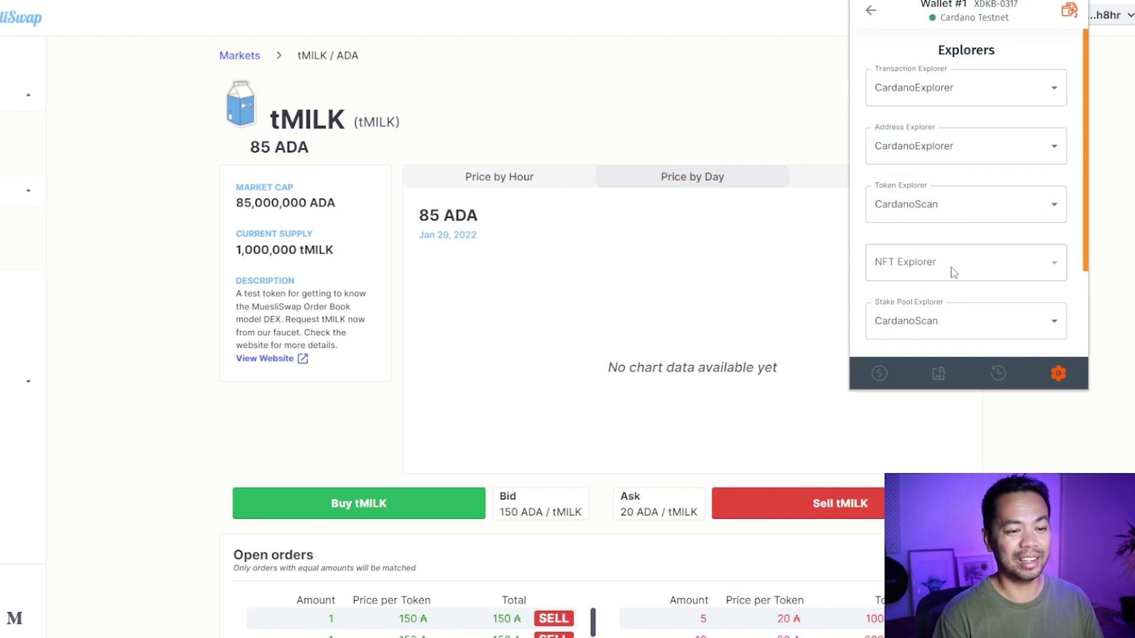
scroll(1007, 260, down, 2)
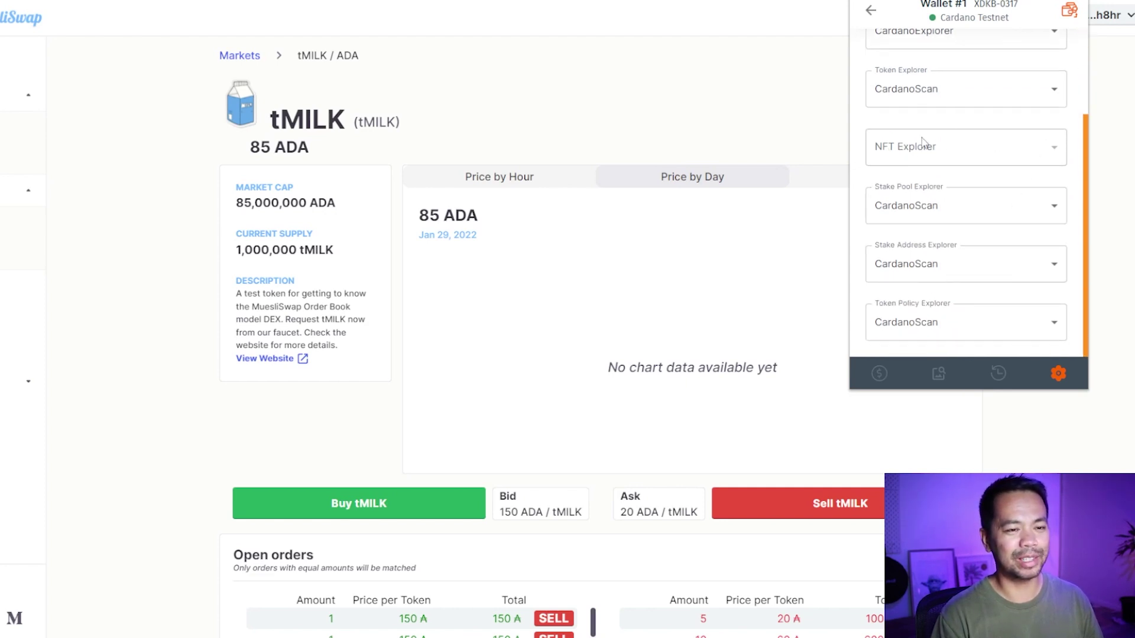
click(969, 205)
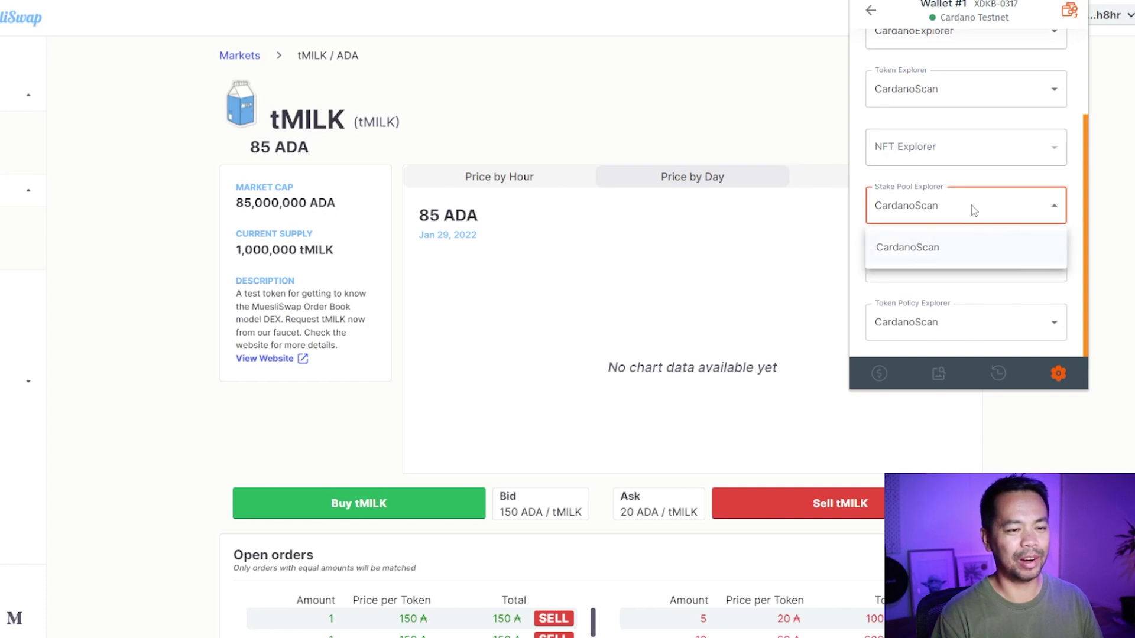
click(945, 249)
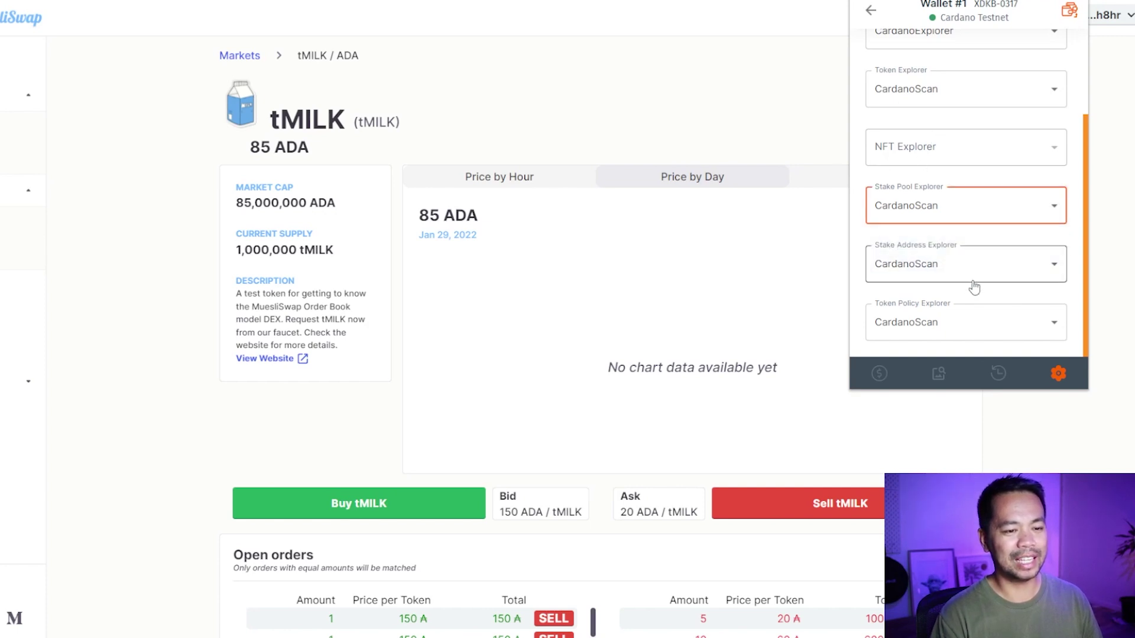
click(874, 13)
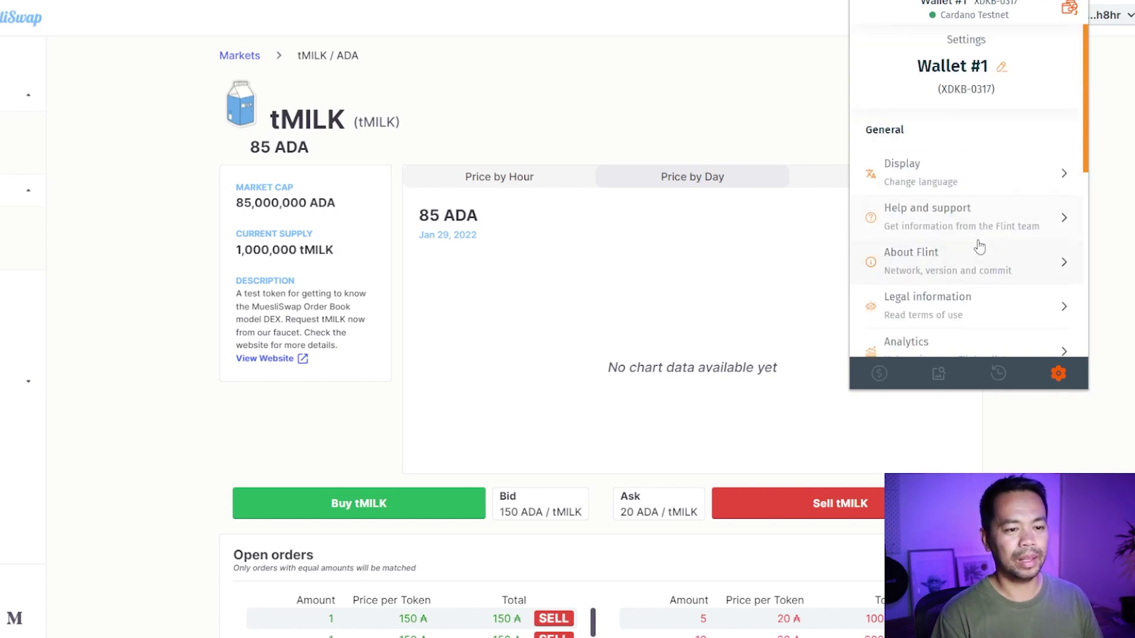
Check the server settings, keep dcSpark as the server, and return to the settings list.
scroll(984, 224, down, 5)
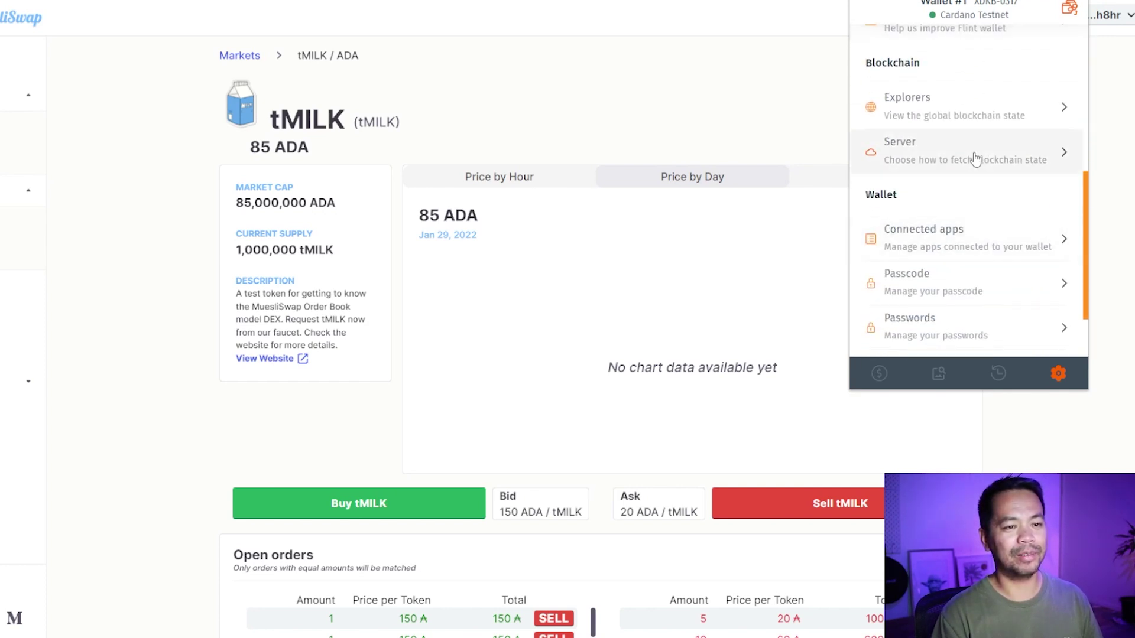
click(976, 158)
click(946, 89)
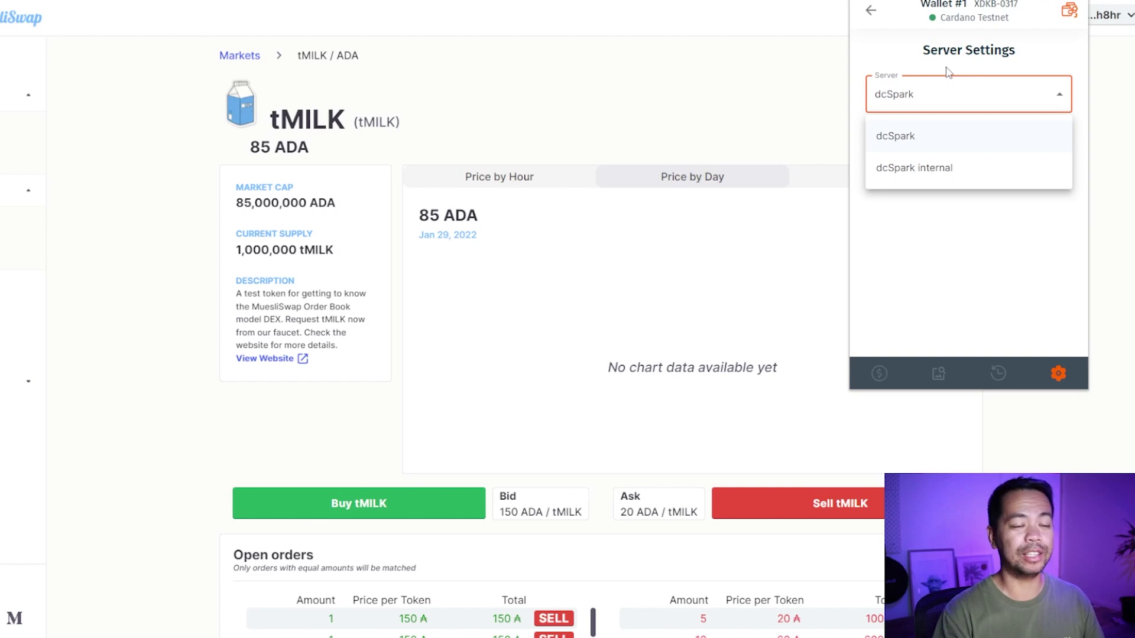
click(945, 95)
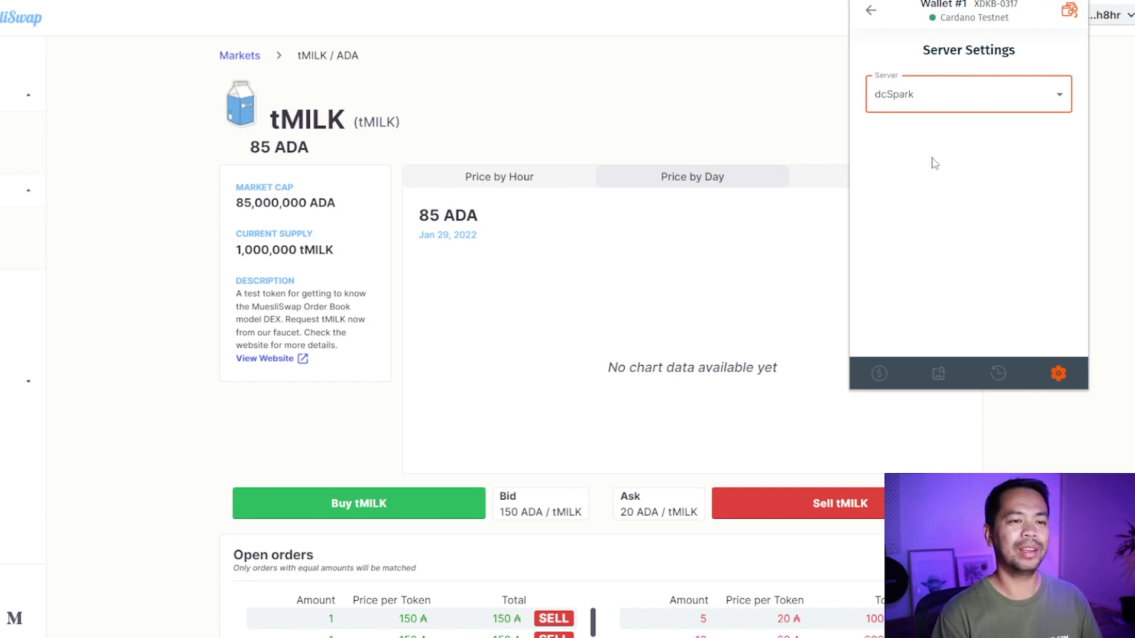
click(871, 10)
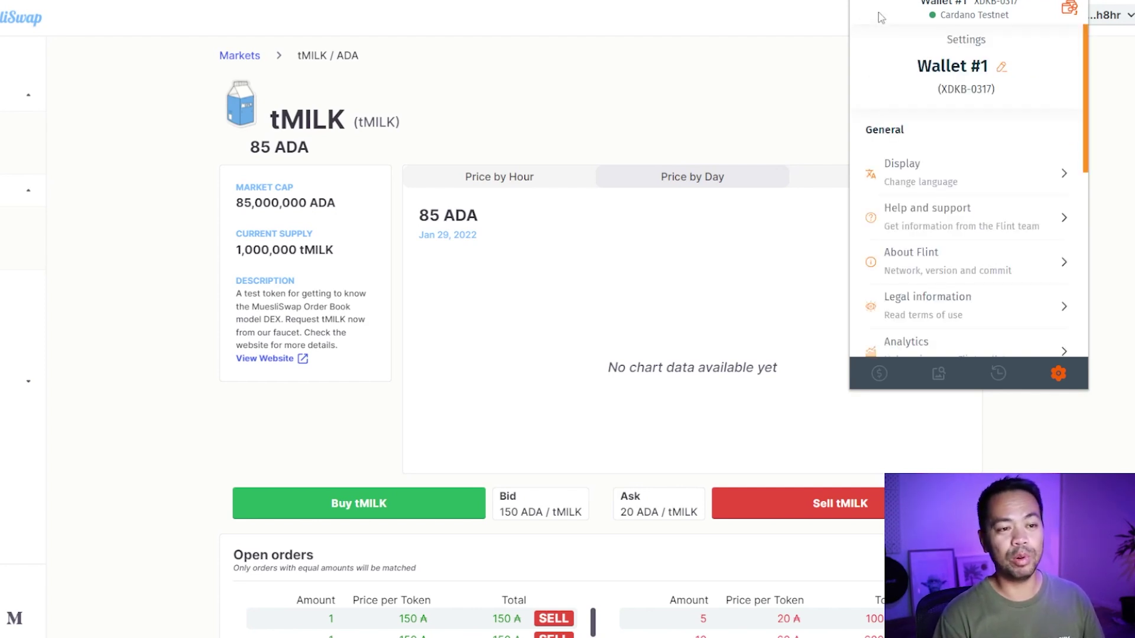
scroll(954, 160, down, 7)
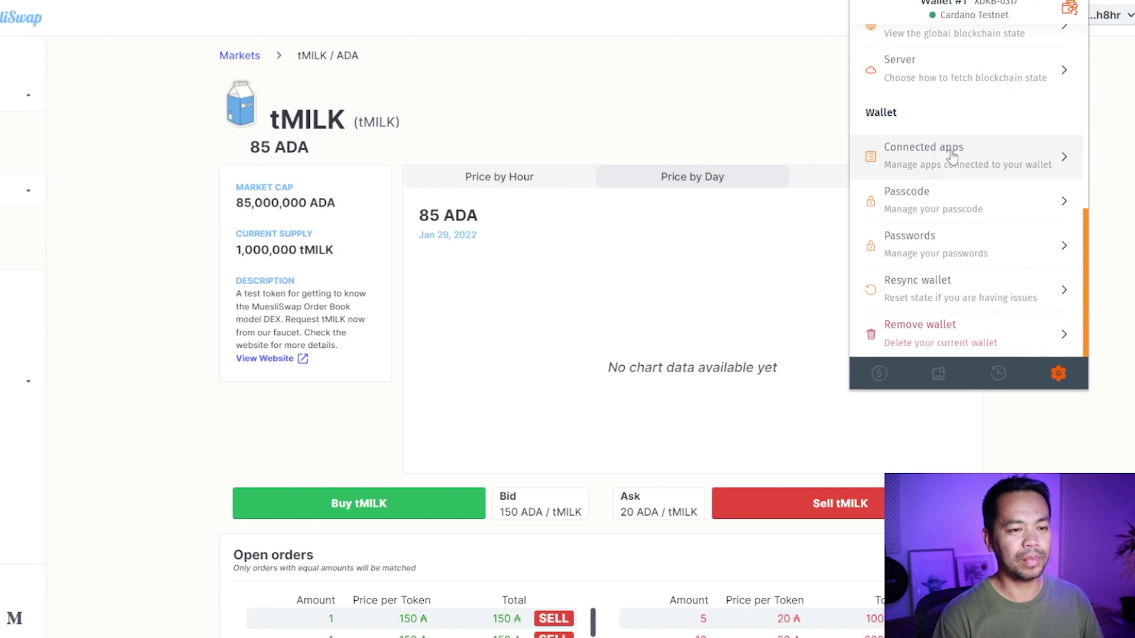
click(963, 204)
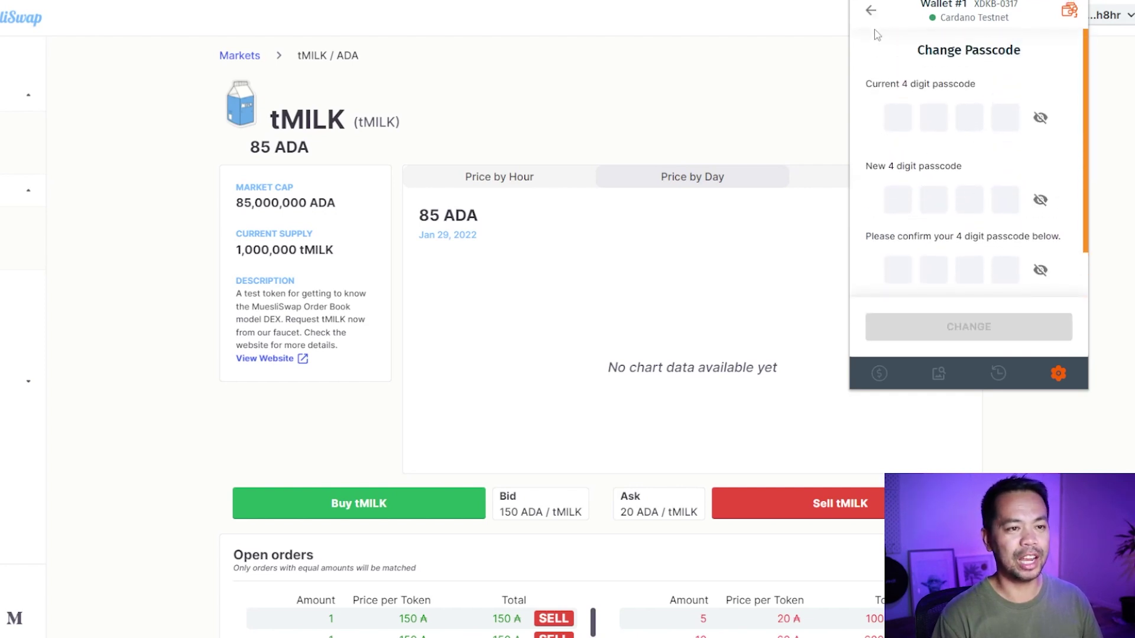
click(871, 10)
scroll(943, 190, up, 8)
scroll(932, 121, down, 6)
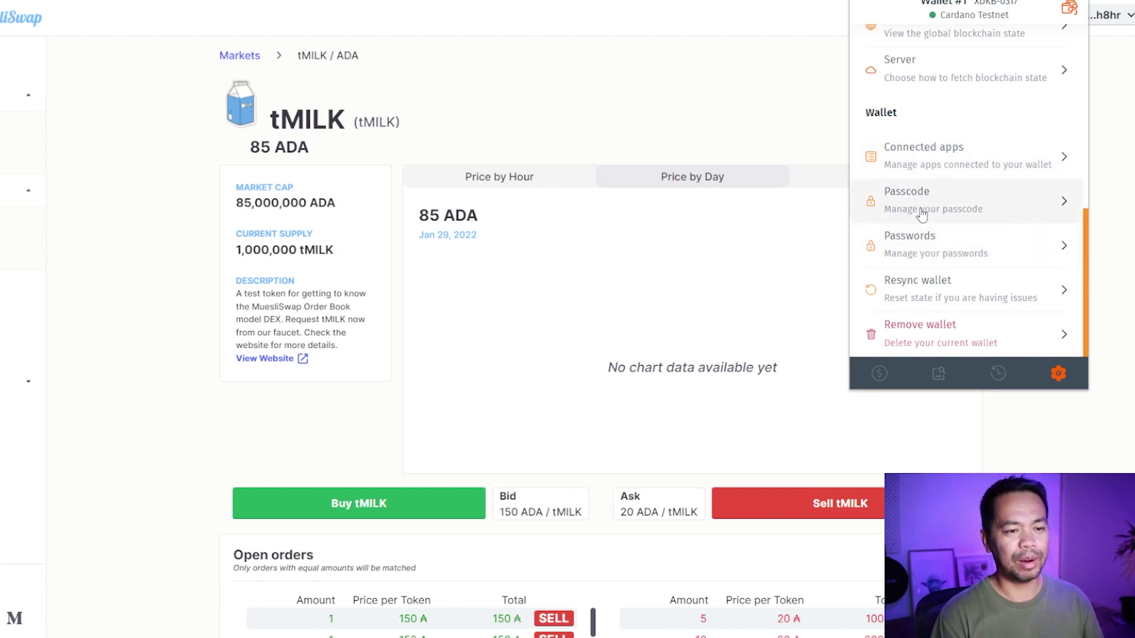
click(949, 256)
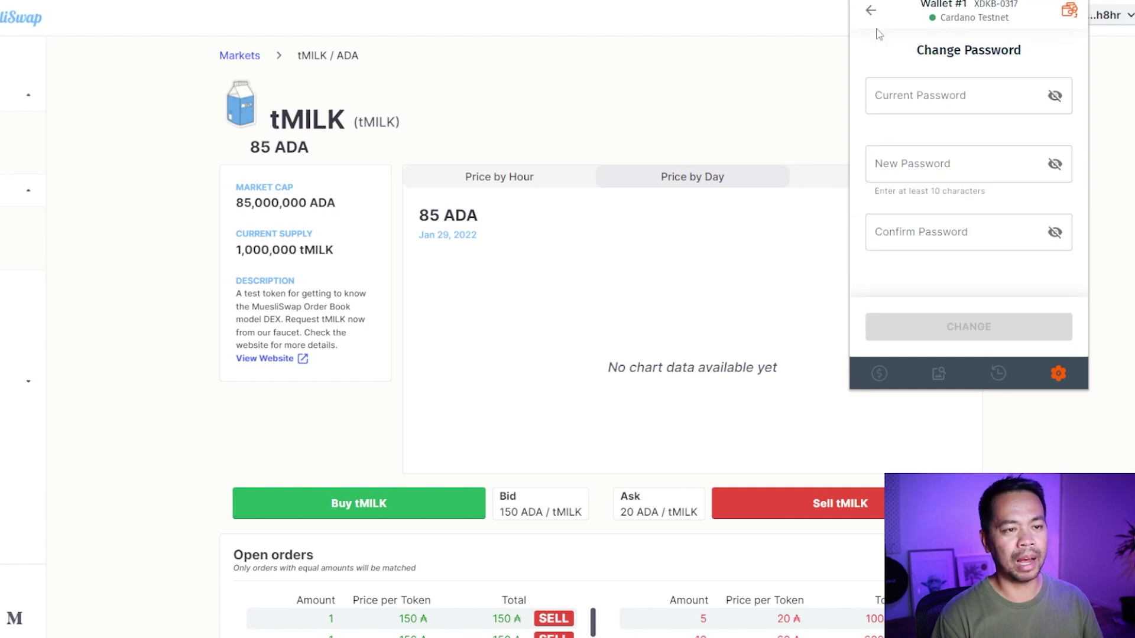
click(867, 9)
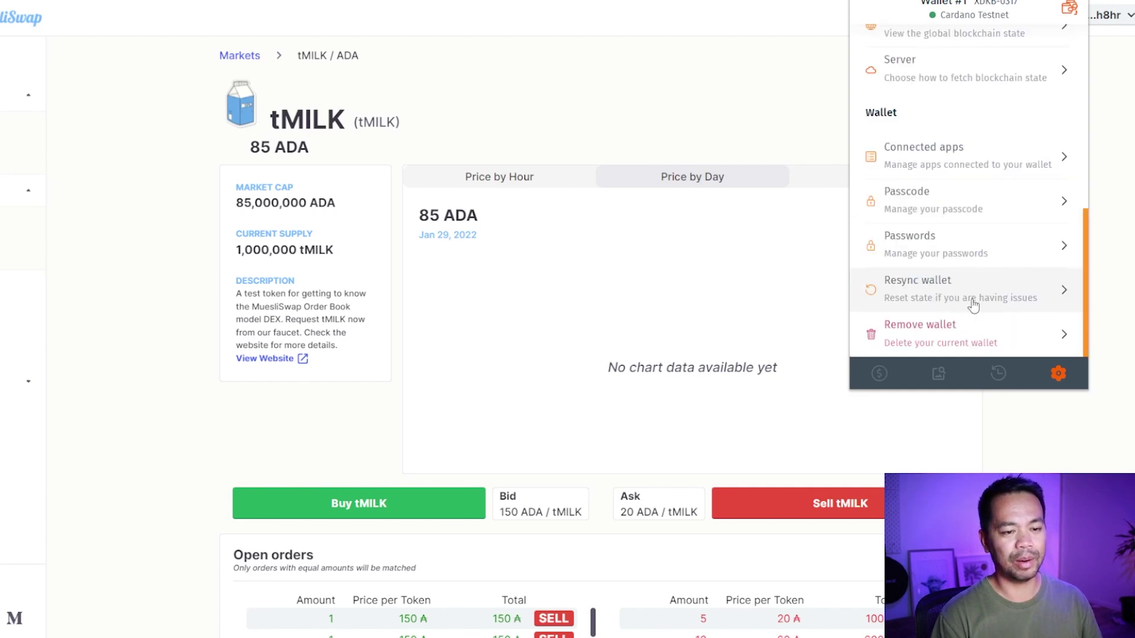
click(975, 301)
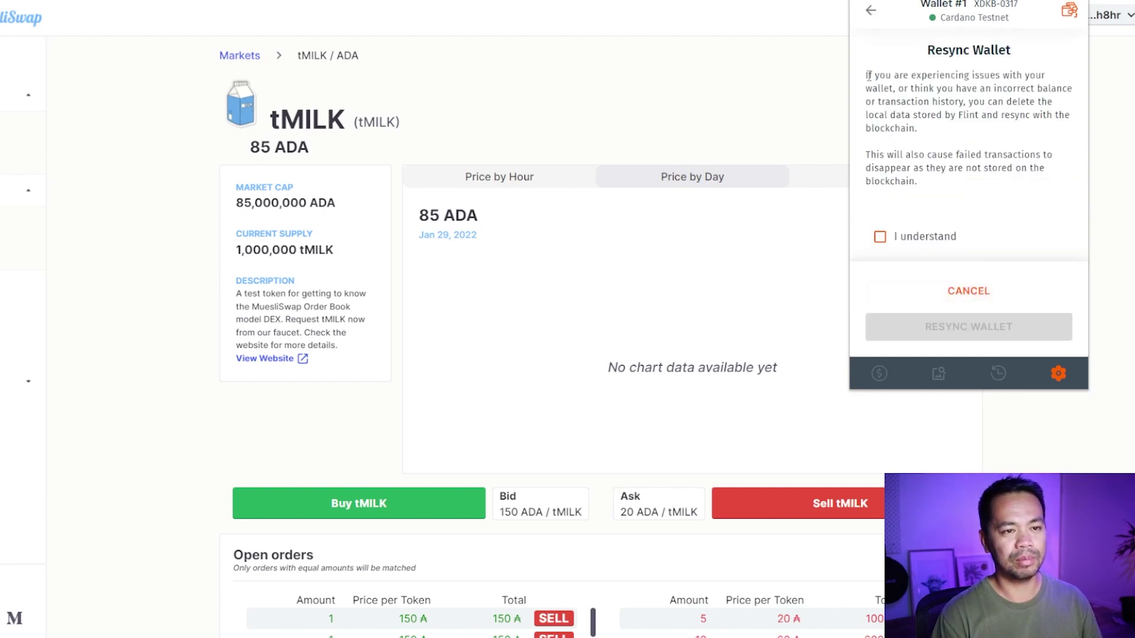
click(870, 10)
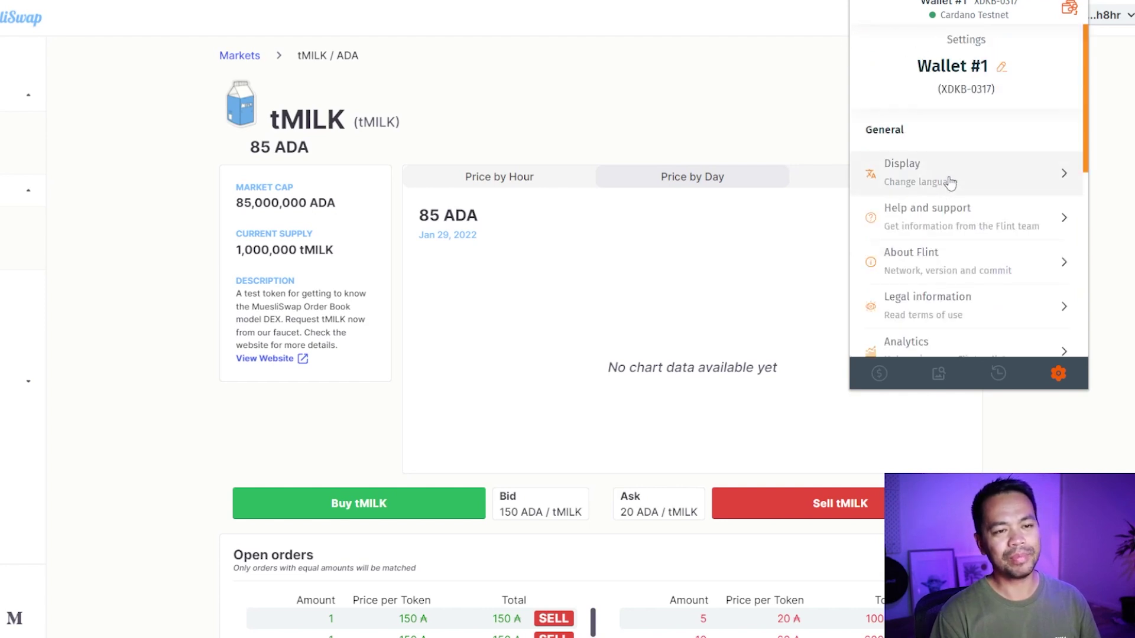
scroll(960, 168, down, 6)
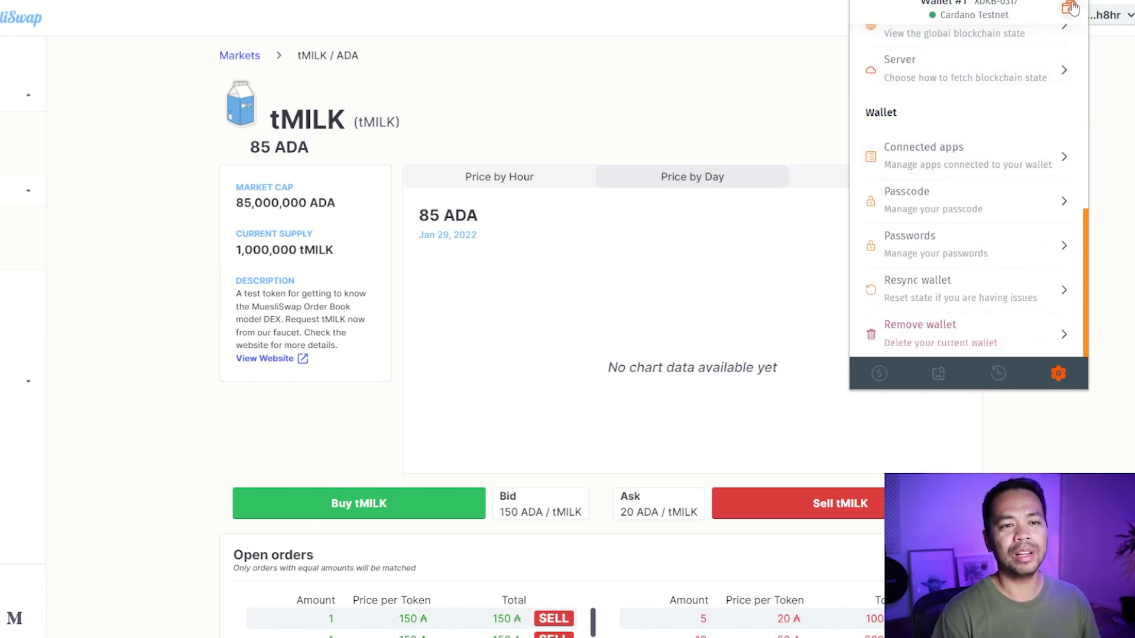
scroll(1036, 57, up, 2)
scroll(1034, 71, up, 5)
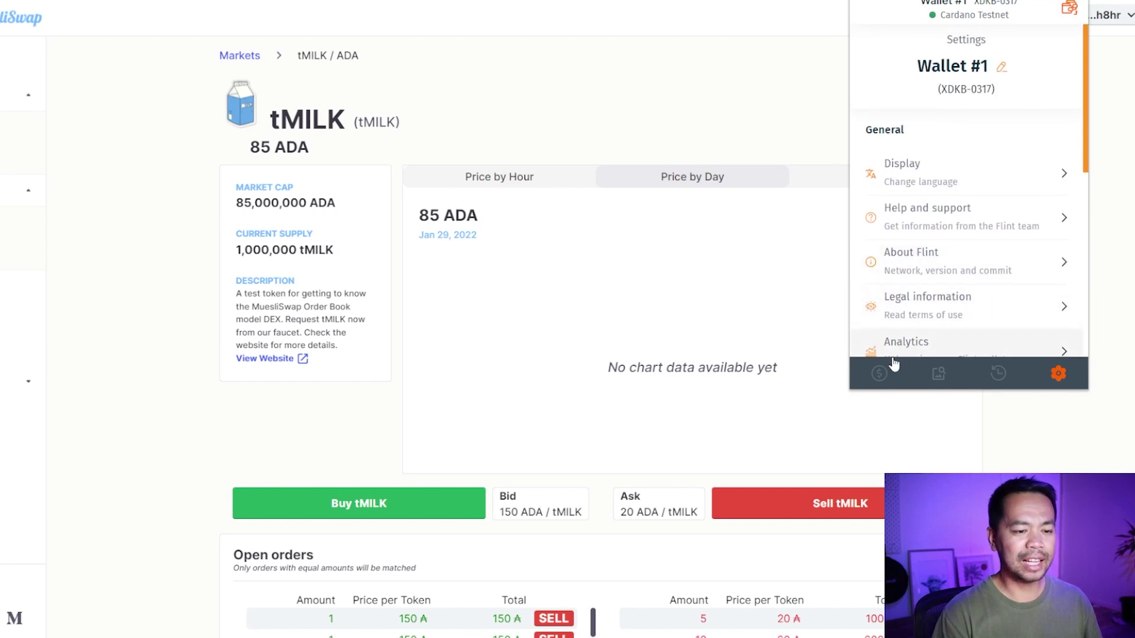
Review the wallet balance view and glance at the list of wallet accounts.
click(878, 373)
scroll(981, 195, down, 5)
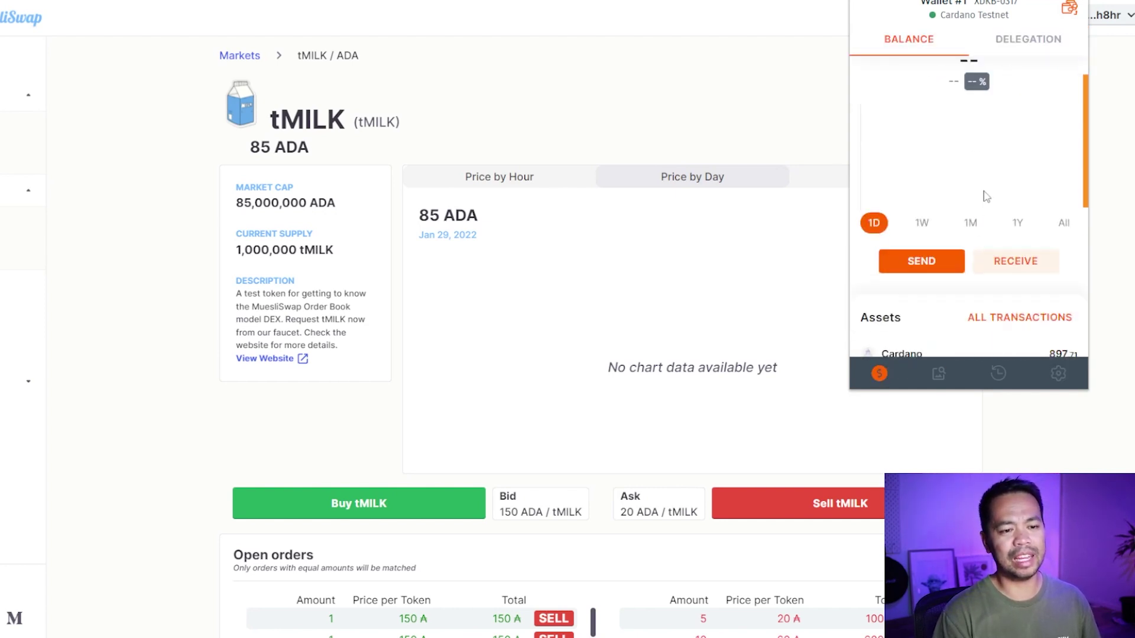
scroll(1007, 245, up, 5)
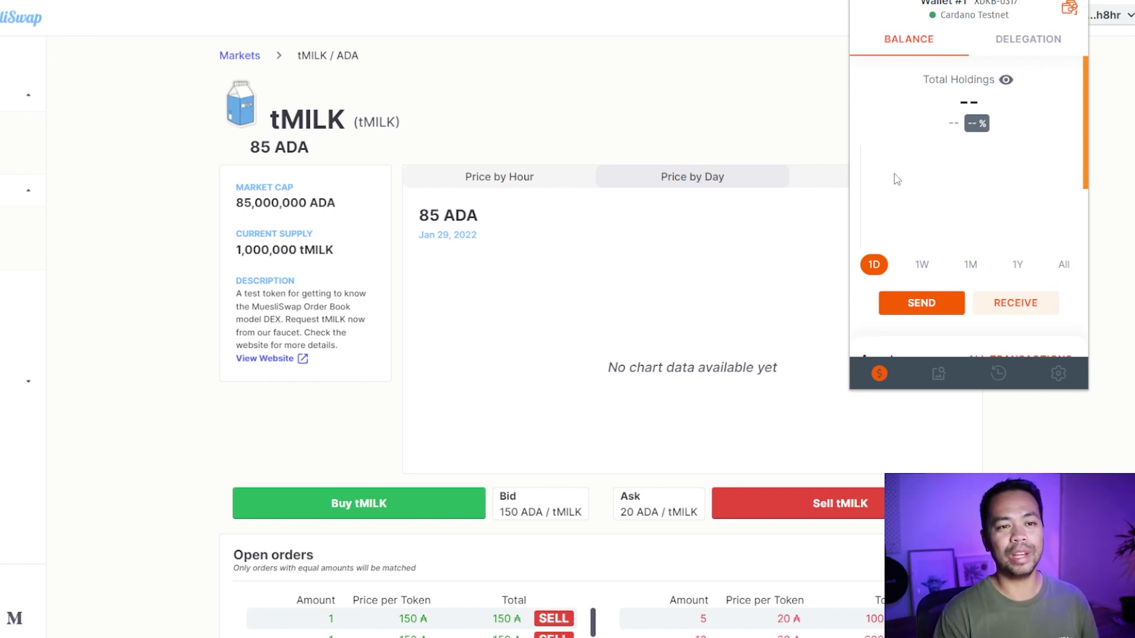
click(1069, 9)
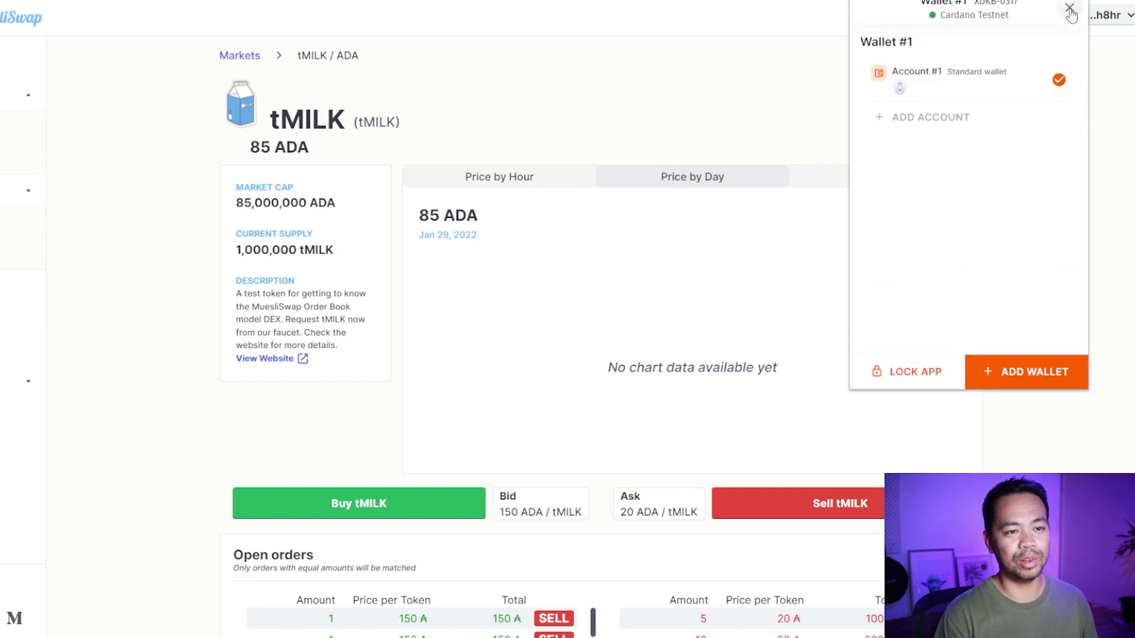
click(1070, 9)
Check the Delegation tab showing no ADA delegated and 0 TADA historical rewards, then close the wallet.
click(1017, 43)
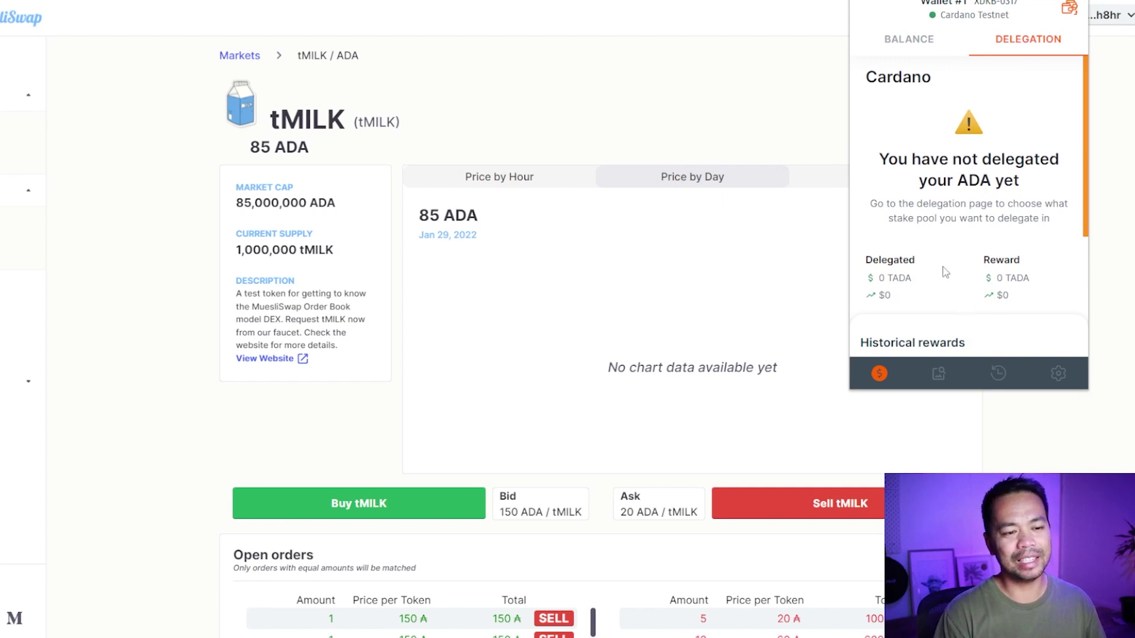
scroll(915, 214, down, 3)
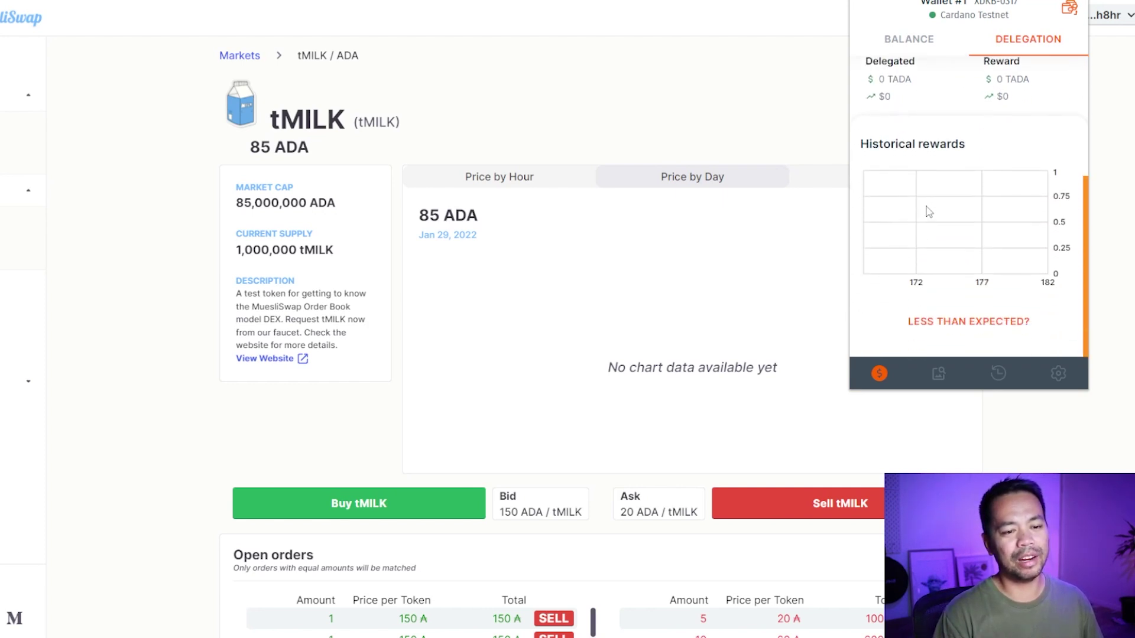
scroll(995, 198, down, 2)
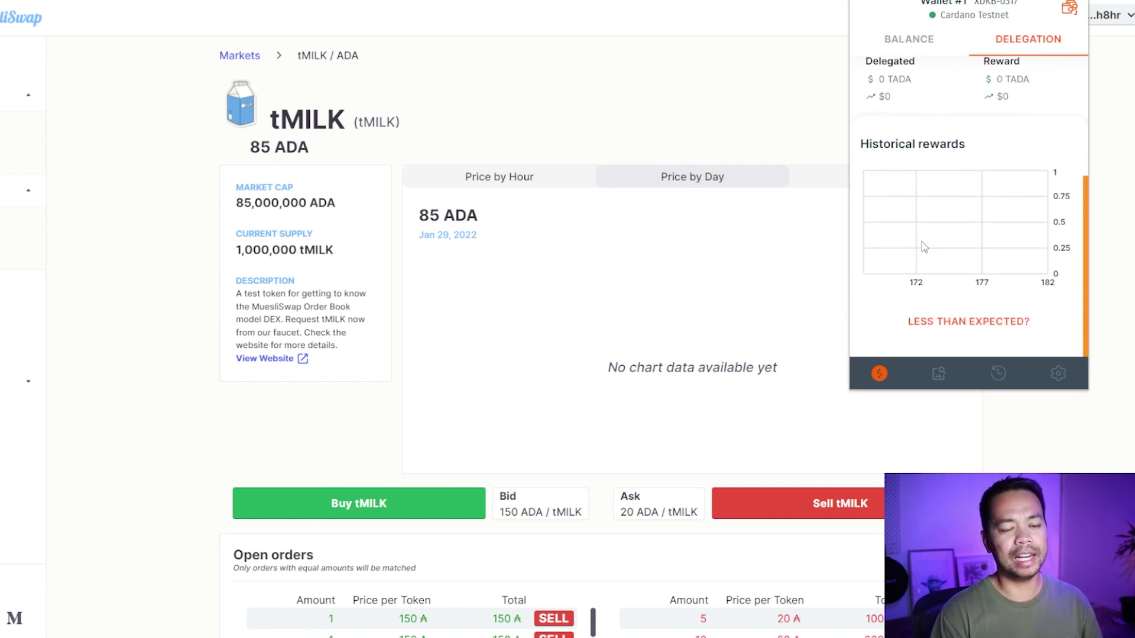
scroll(929, 228, up, 5)
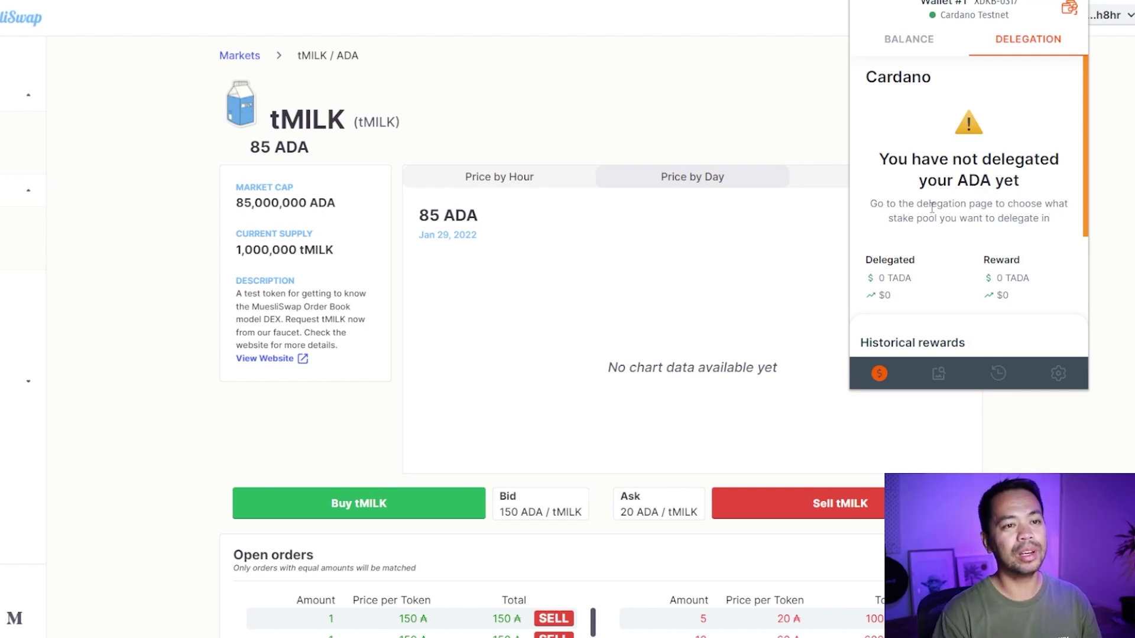
click(747, 96)
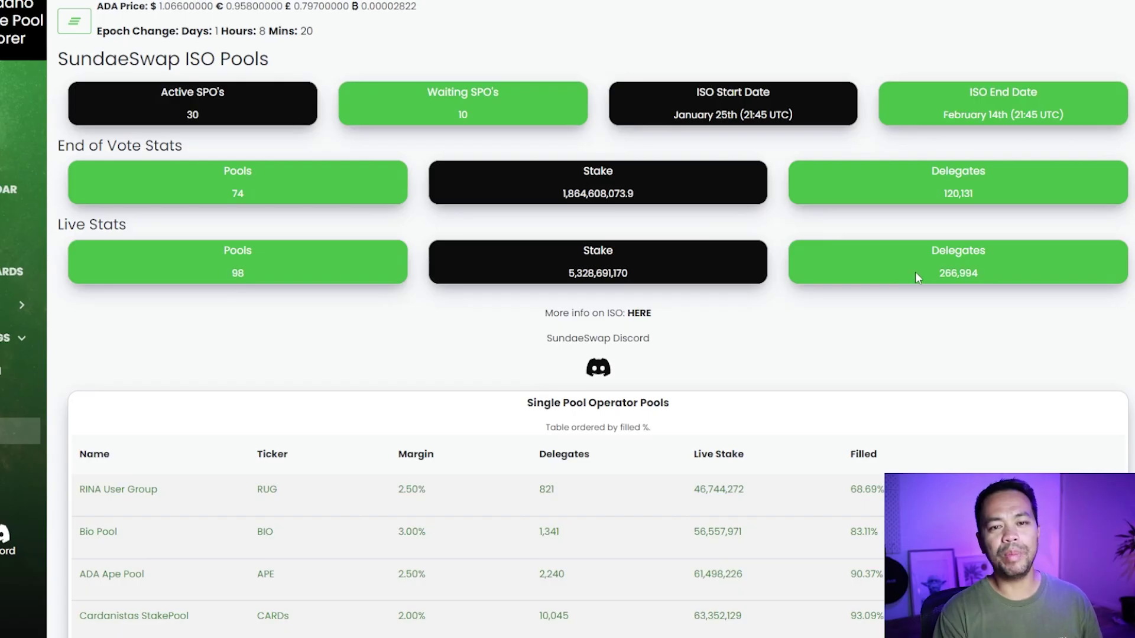
Try joining the RINA User Group pool, dismiss the Join Pool notice, and bring up Flint's Wallet #1 balance.
scroll(913, 272, down, 3)
click(1023, 355)
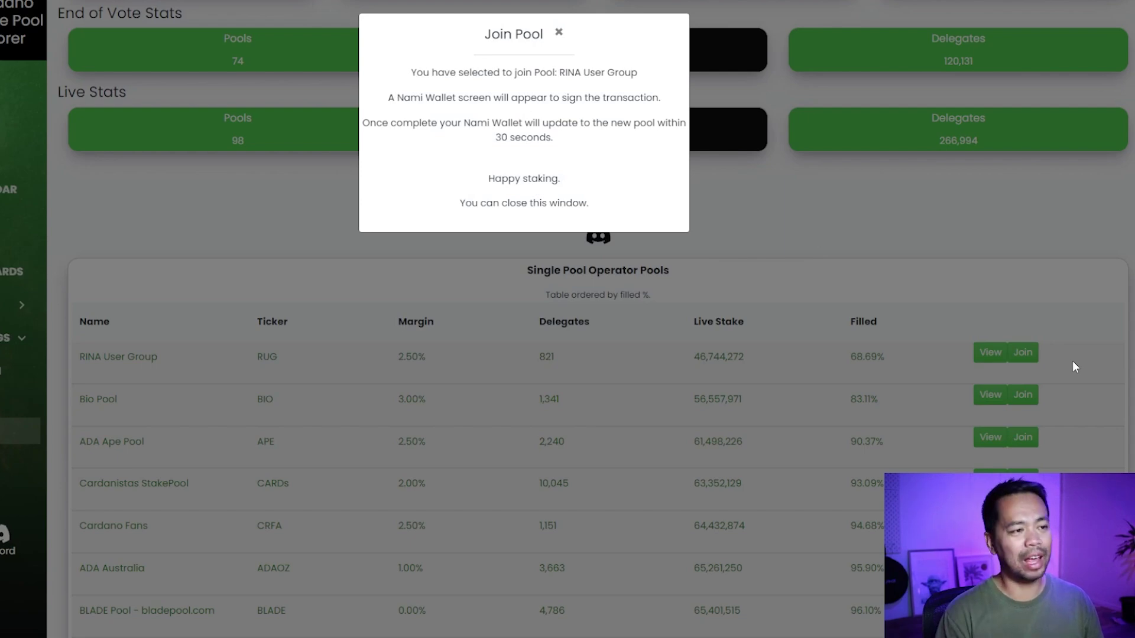
click(558, 32)
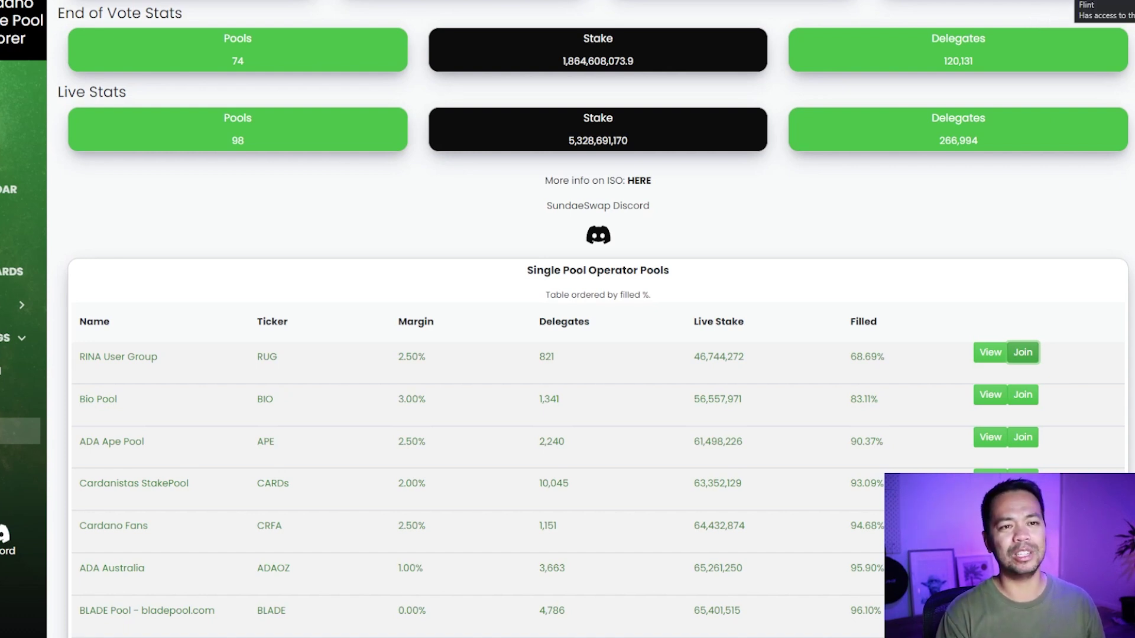
click(1075, 7)
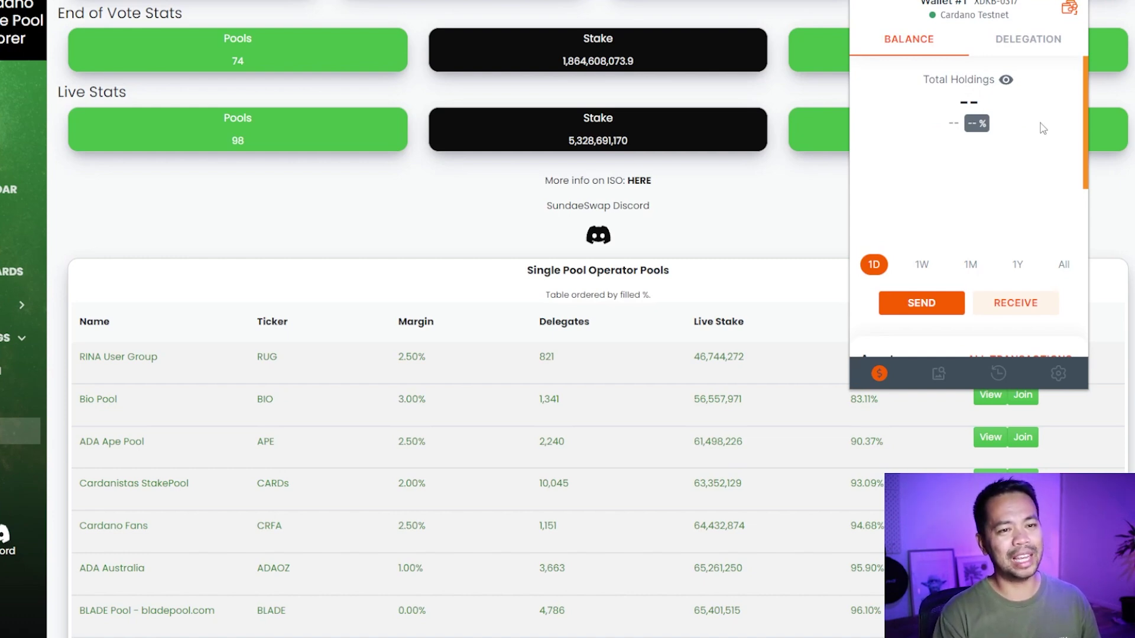
scroll(1037, 177, down, 5)
scroll(1028, 221, up, 4)
scroll(1026, 215, up, 1)
scroll(1016, 225, down, 5)
scroll(1004, 222, down, 3)
scroll(1007, 228, up, 6)
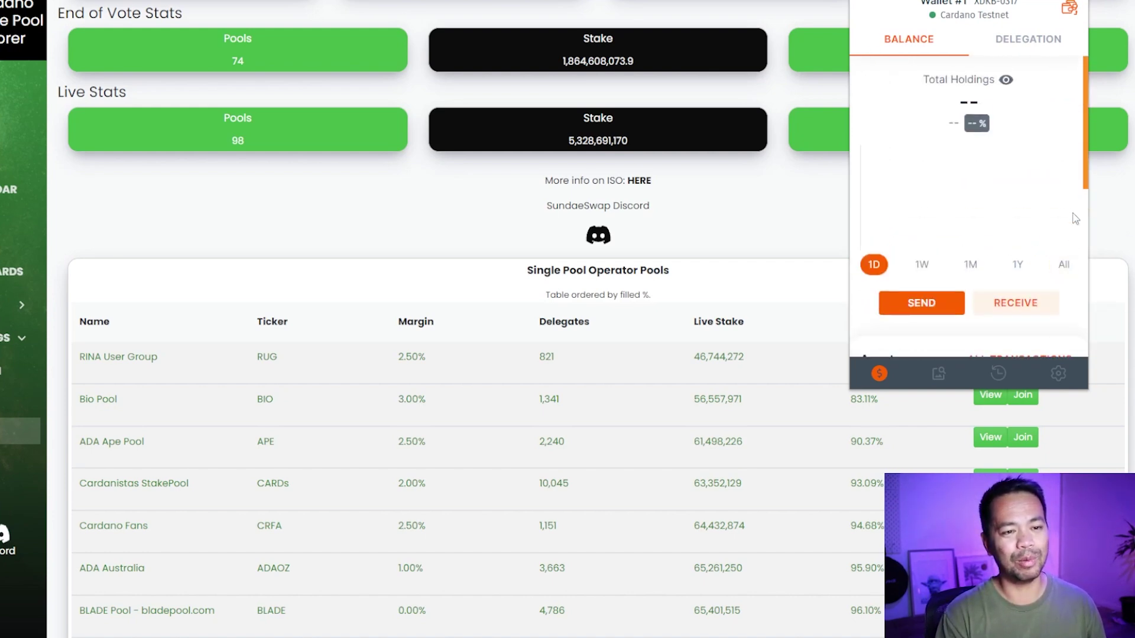
click(1099, 219)
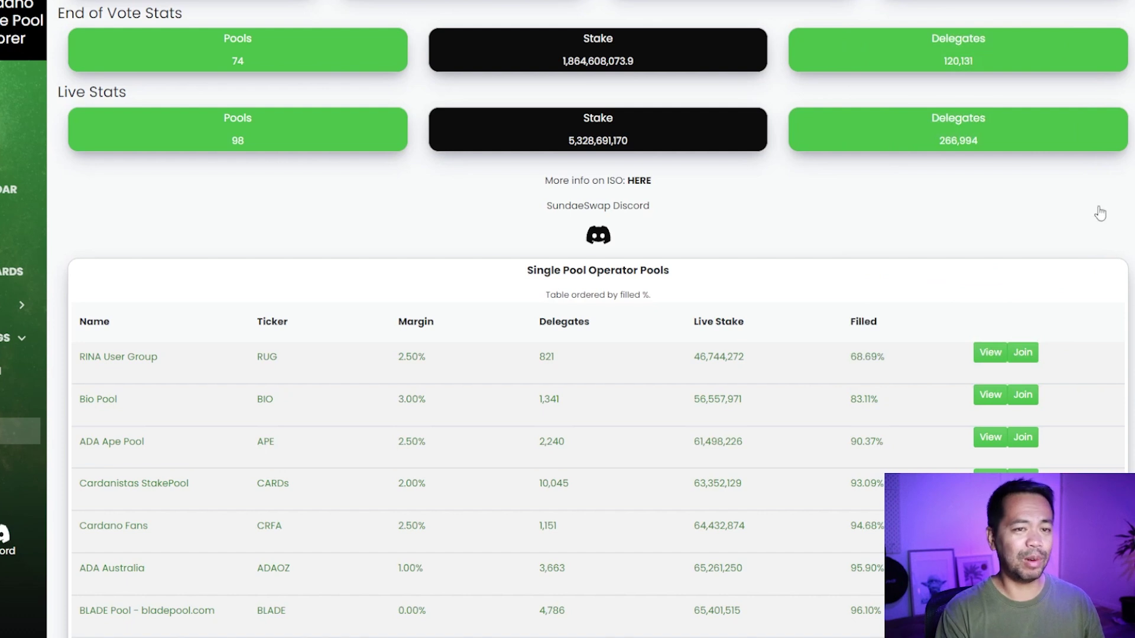
click(1075, 3)
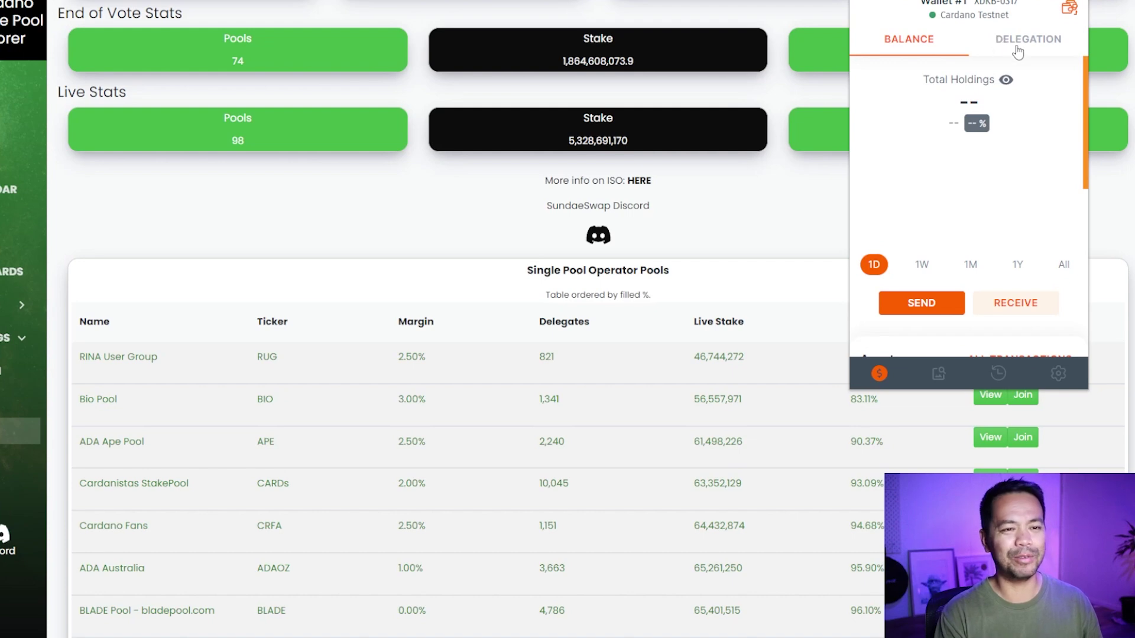
scroll(1027, 112, down, 6)
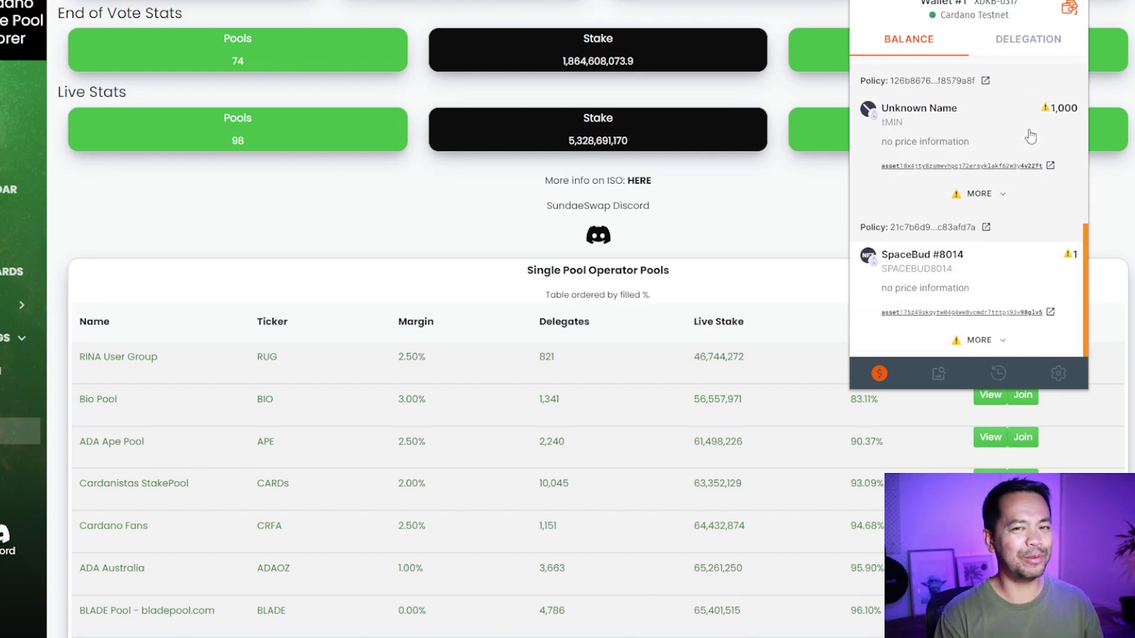